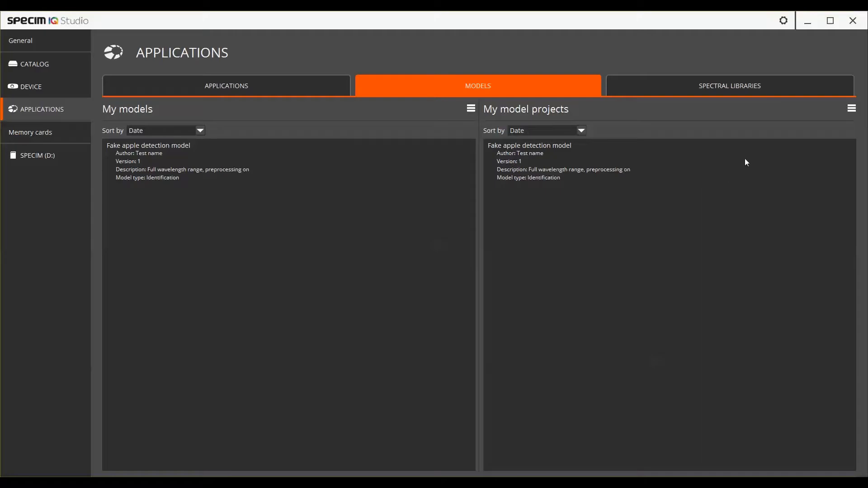
# - Start a new model project, name it Training model, and fill in the author's name and company
pyautogui.click(853, 109)
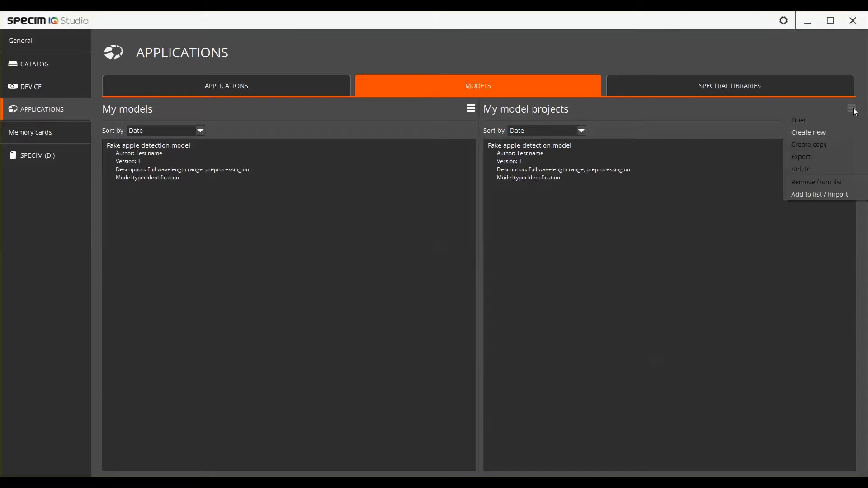
pyautogui.click(821, 132)
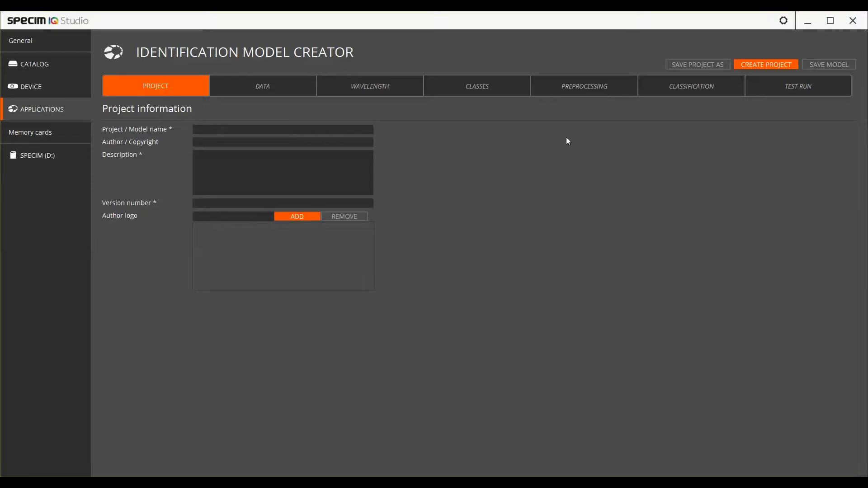
pyautogui.write('Training model')
pyautogui.write('Keela V')
pyautogui.write('Specim')
# - Enter description lines for Wavelength range(s) used, Binning values, Preprocessing and Number of classes, and set the version number to 1.0
pyautogui.click(221, 165)
pyautogui.write('Wavelength ran')
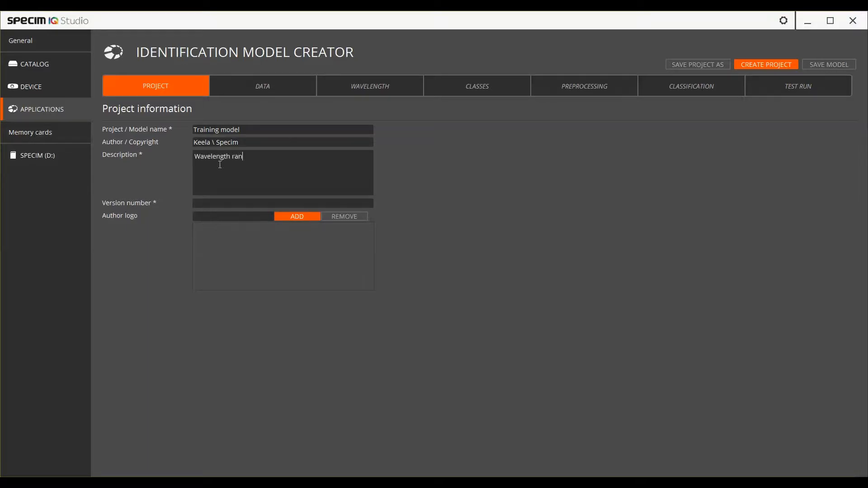
pyautogui.write('ge(s)')
pyautogui.write(' used')
pyautogui.write(': ')
pyautogui.write('Binning val')
pyautogui.write('ues: ')
pyautogui.write('Preprocess')
pyautogui.write('ing: ')
pyautogui.write('Number of cla')
pyautogui.write('sses:')
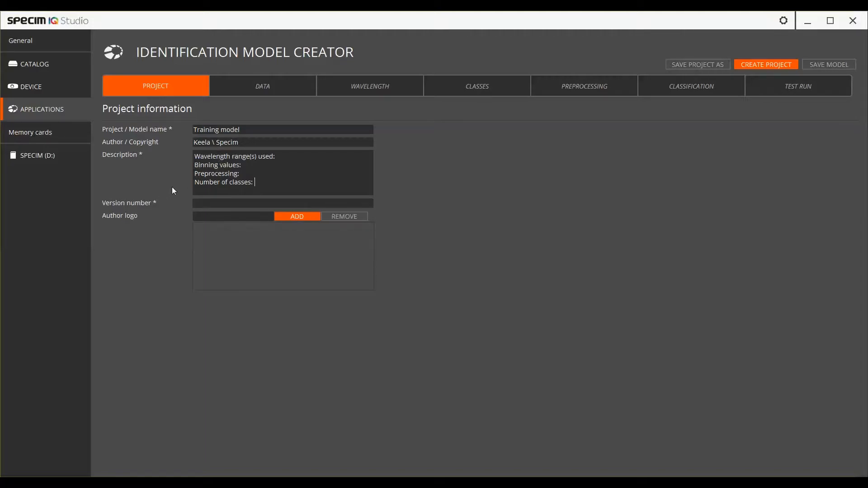
pyautogui.click(202, 202)
pyautogui.write('1.0')
# - Add the Specim_logo_white letters_ image from the Tutorial screencaps folder as author logo and create the project in the proposed folder Training model-1.0
pyautogui.click(296, 218)
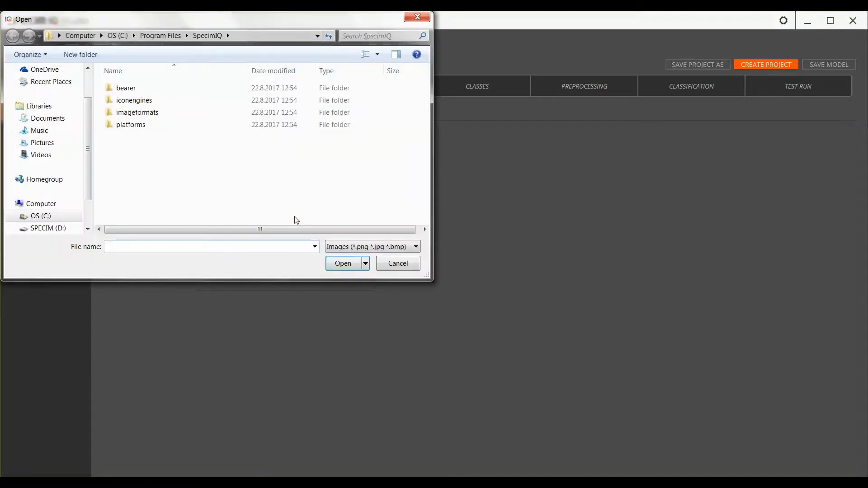
pyautogui.scroll(2, 89, 87)
pyautogui.click(63, 87)
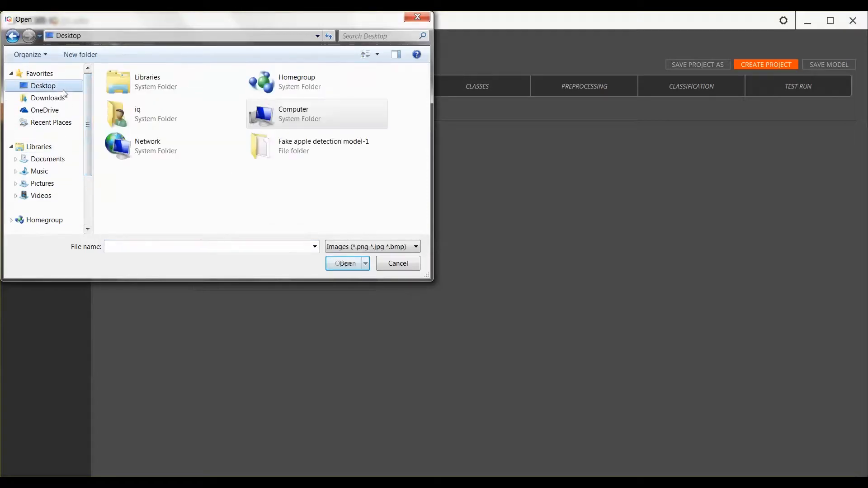
pyautogui.doubleClick(266, 138)
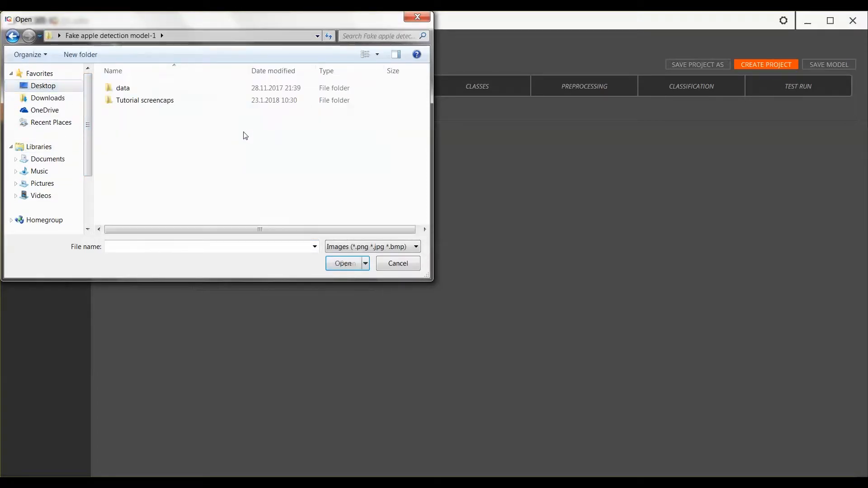
pyautogui.doubleClick(154, 103)
pyautogui.click(262, 111)
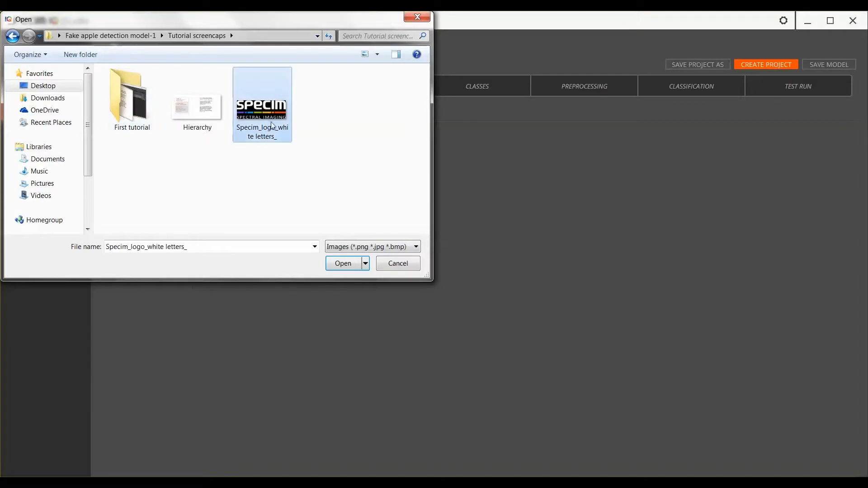
pyautogui.click(333, 263)
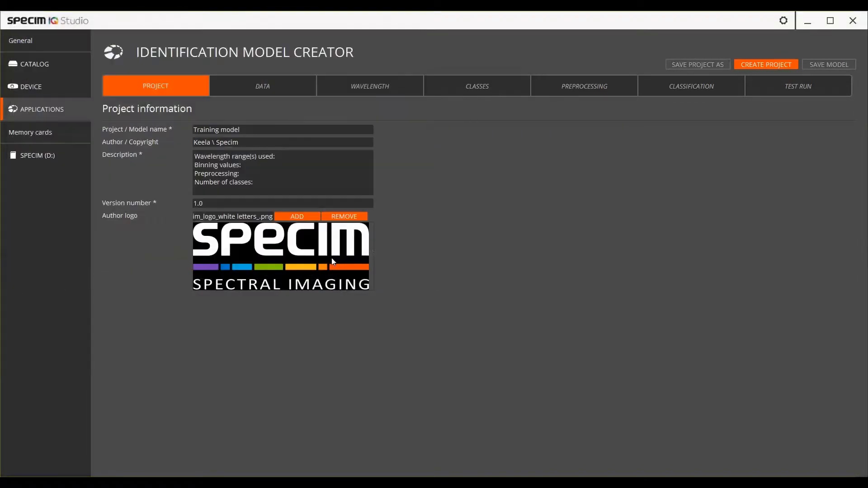
pyautogui.click(744, 64)
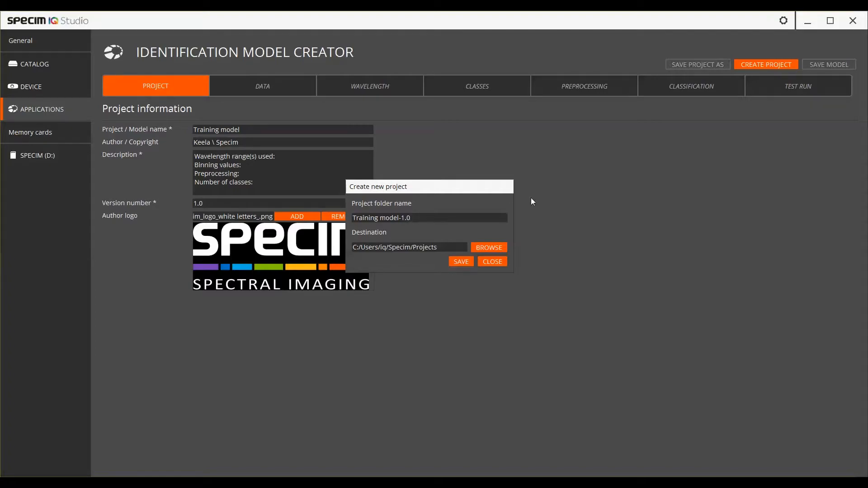
pyautogui.click(455, 259)
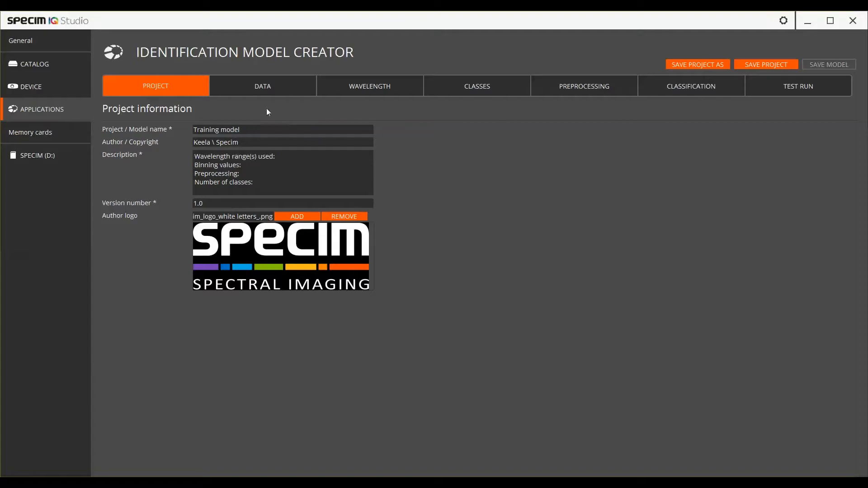
# - Add recordings 2017-08-15_014 and 2017-08-15_015 from the Apples catalog to the project's dataset
pyautogui.click(257, 90)
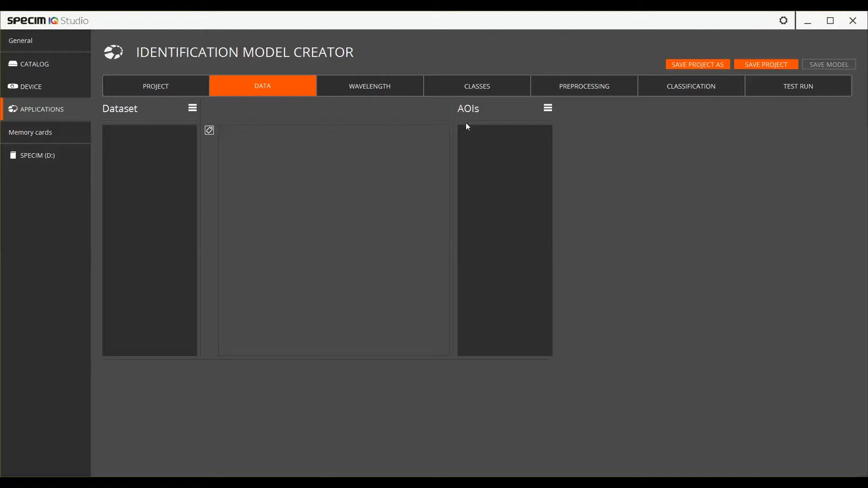
pyautogui.click(193, 108)
pyautogui.click(203, 120)
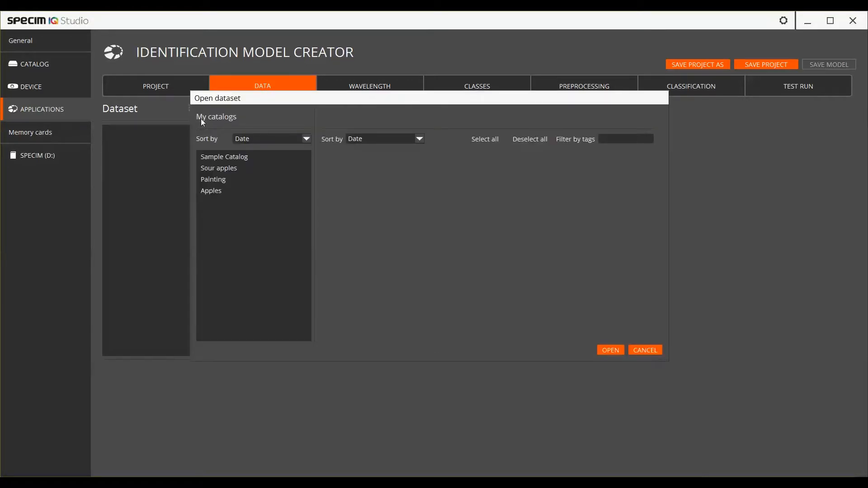
pyautogui.click(213, 191)
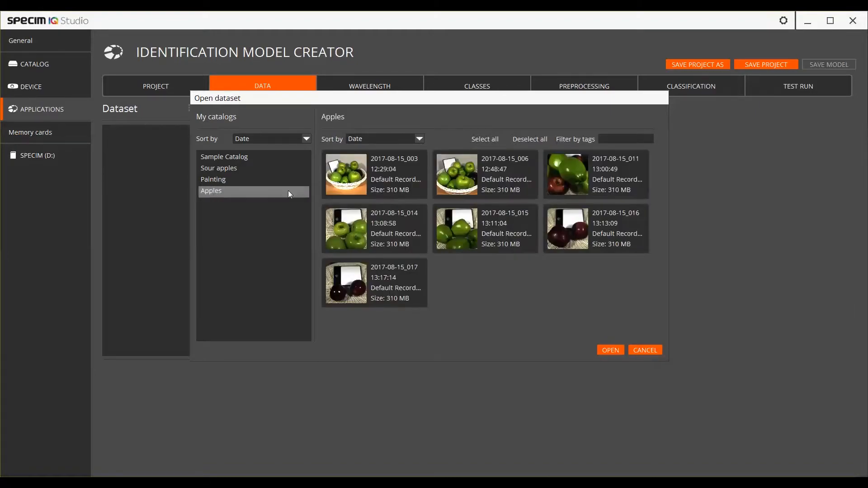
pyautogui.click(393, 221)
pyautogui.click(458, 219)
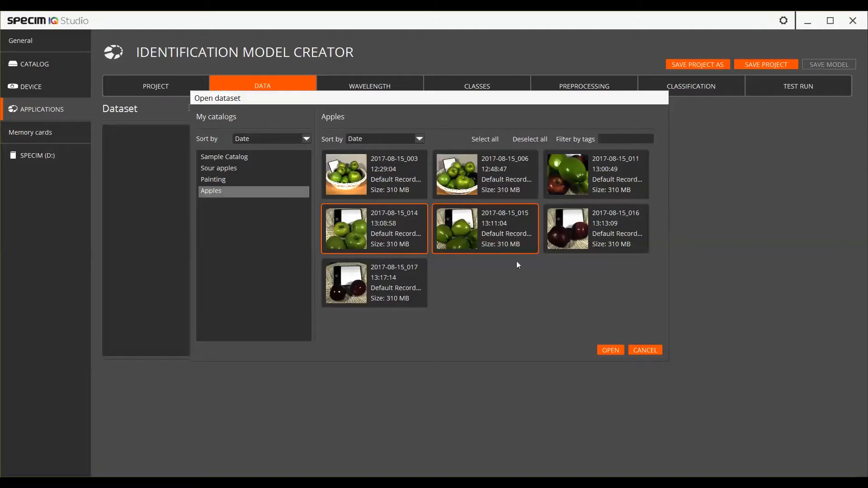
pyautogui.click(608, 355)
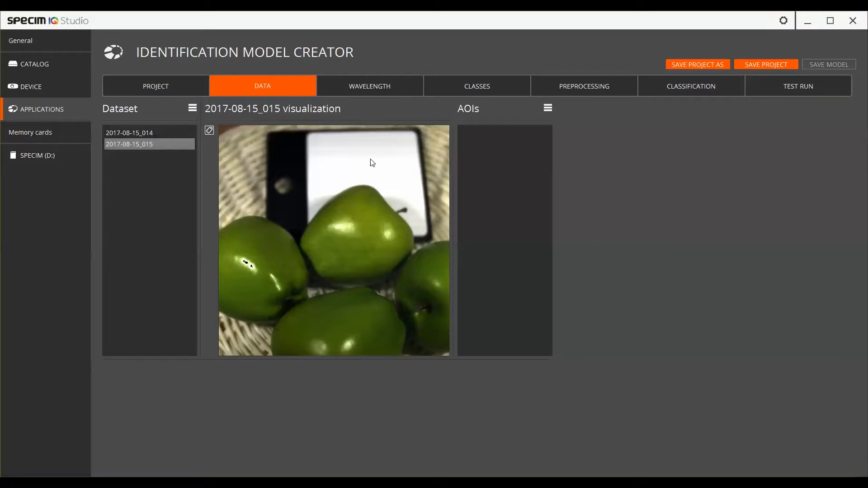
# - Create an area of interest covering nearly the whole 2017-08-15_015 image and name it Plastic apples
pyautogui.click(548, 109)
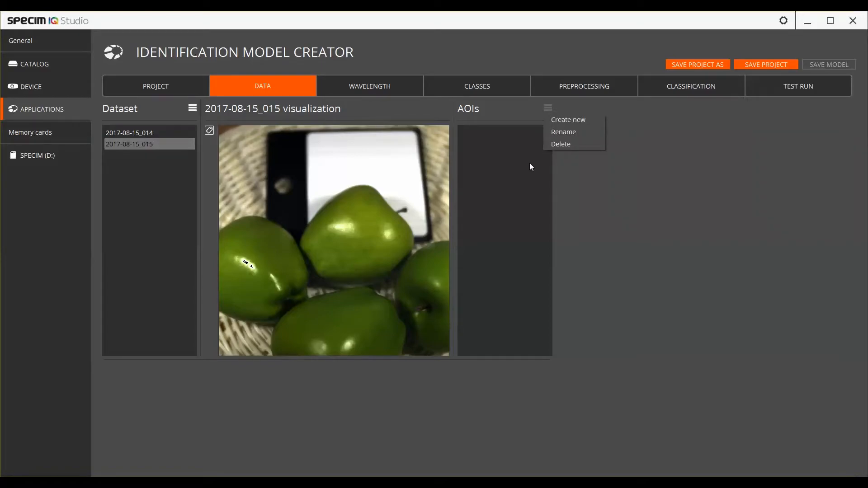
pyautogui.click(334, 174)
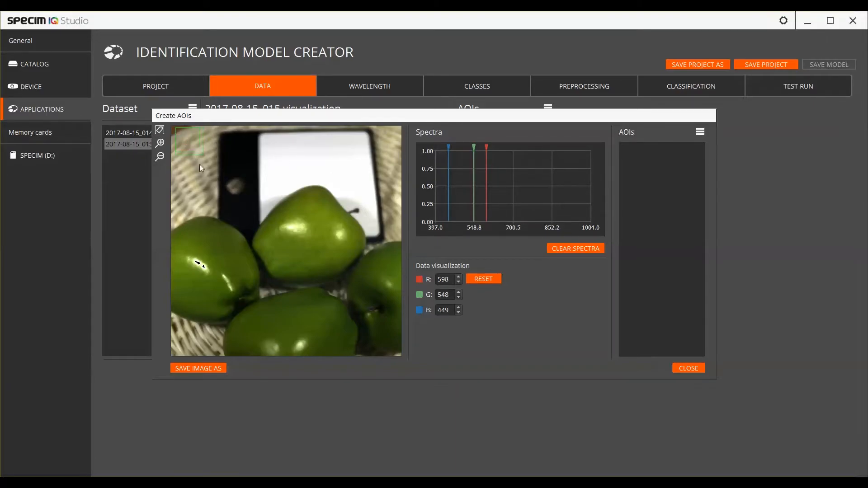
pyautogui.moveTo(200, 164); pyautogui.dragTo(231, 210)
pyautogui.moveTo(230, 212); pyautogui.dragTo(403, 355)
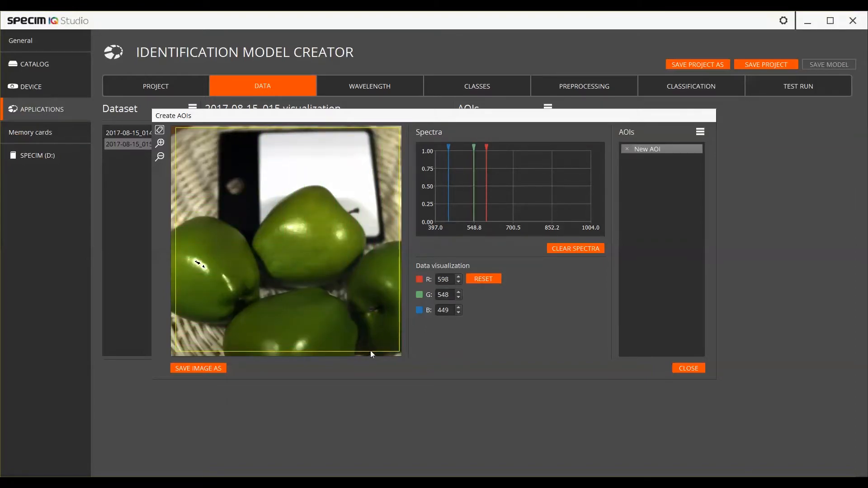
pyautogui.doubleClick(700, 148)
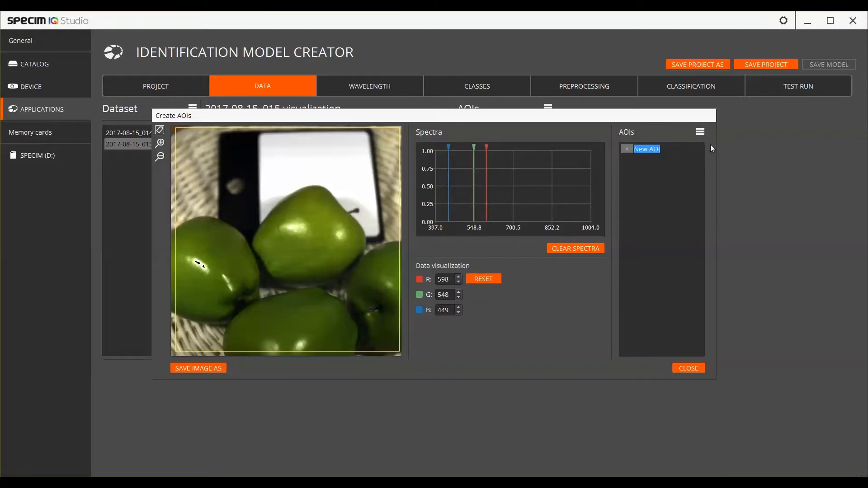
pyautogui.write('Plastic apples')
# - Plot a sample spectrum from each of the four plastic apples, and clear the spectra after comparing them
pyautogui.click(329, 230)
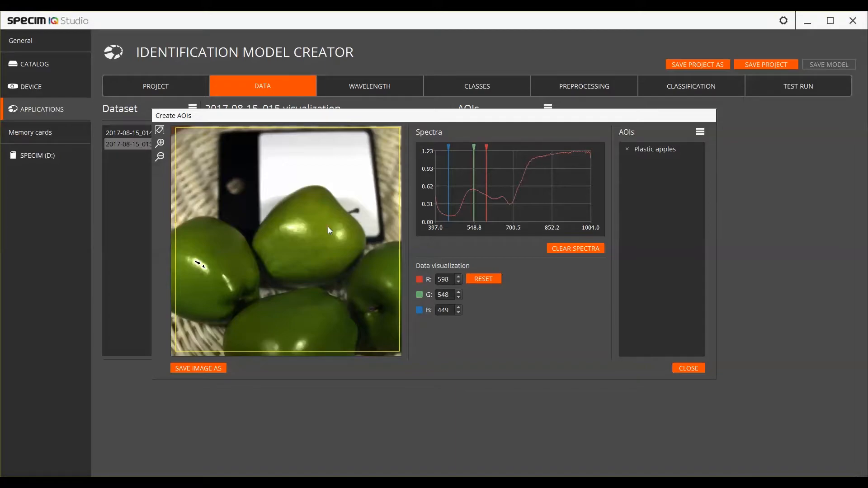
pyautogui.click(205, 251)
pyautogui.click(278, 313)
pyautogui.click(369, 276)
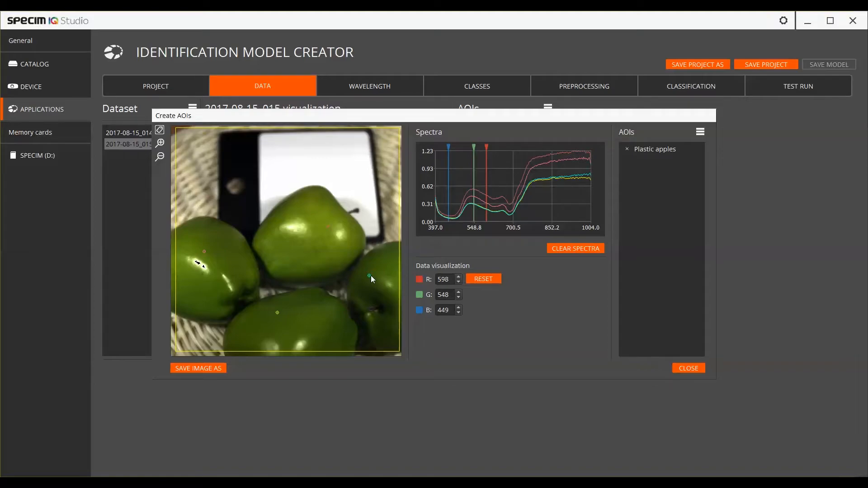
pyautogui.click(580, 252)
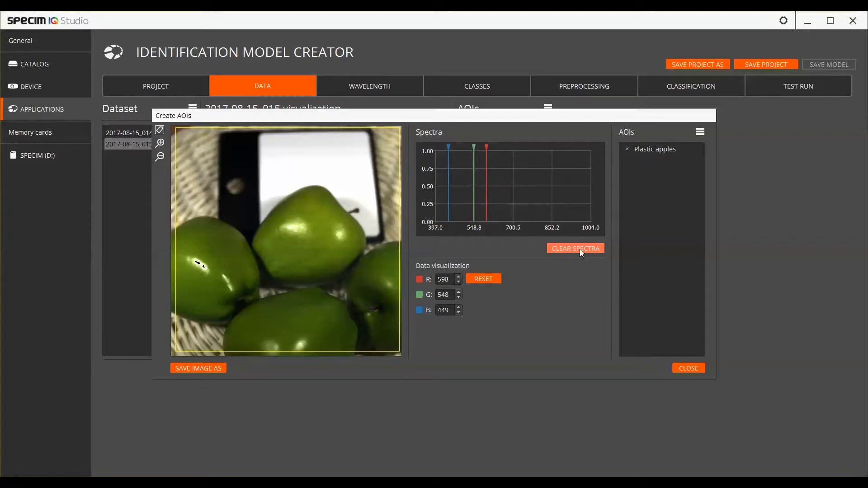
# - Try other visualization bands, red at 750 and 899, green at 810 and blue at 699, and reset them to the defaults
pyautogui.doubleClick(449, 278)
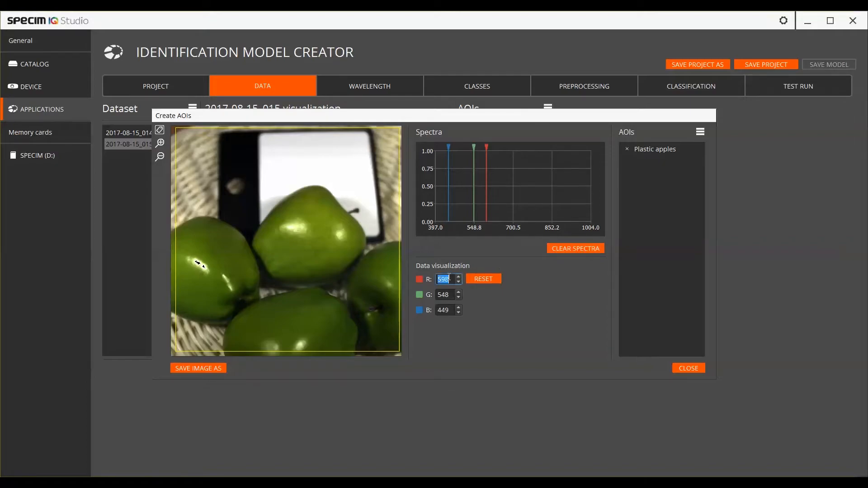
pyautogui.write('750')
pyautogui.press('Return')
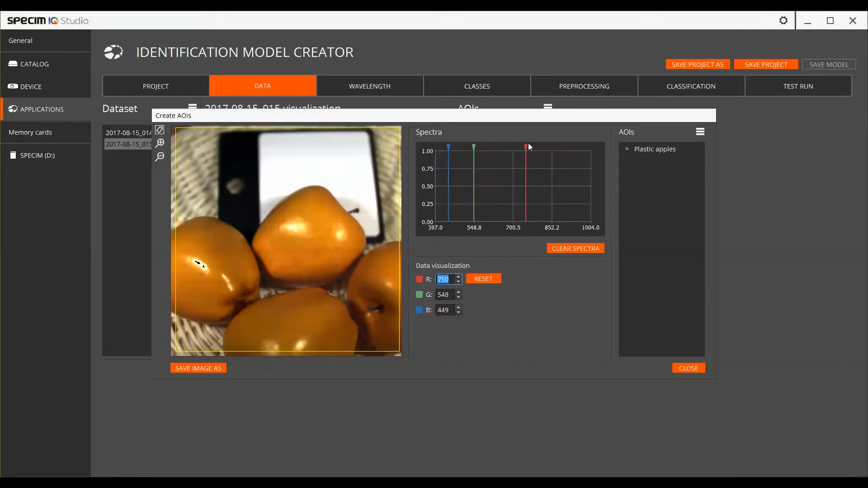
pyautogui.moveTo(525, 148); pyautogui.dragTo(563, 147)
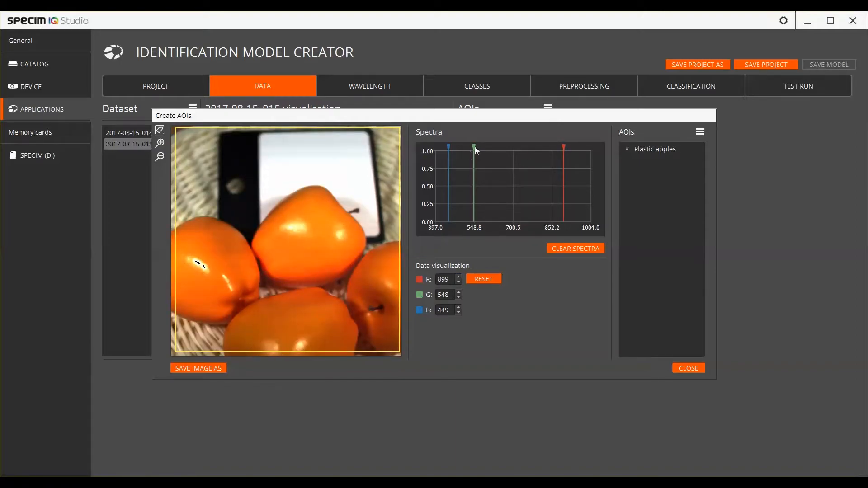
pyautogui.moveTo(475, 146); pyautogui.dragTo(541, 148)
pyautogui.moveTo(455, 145); pyautogui.dragTo(514, 147)
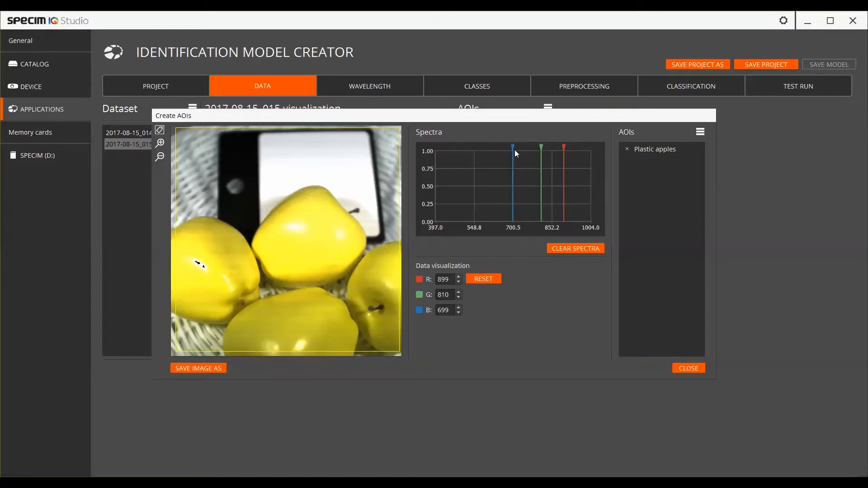
pyautogui.click(489, 279)
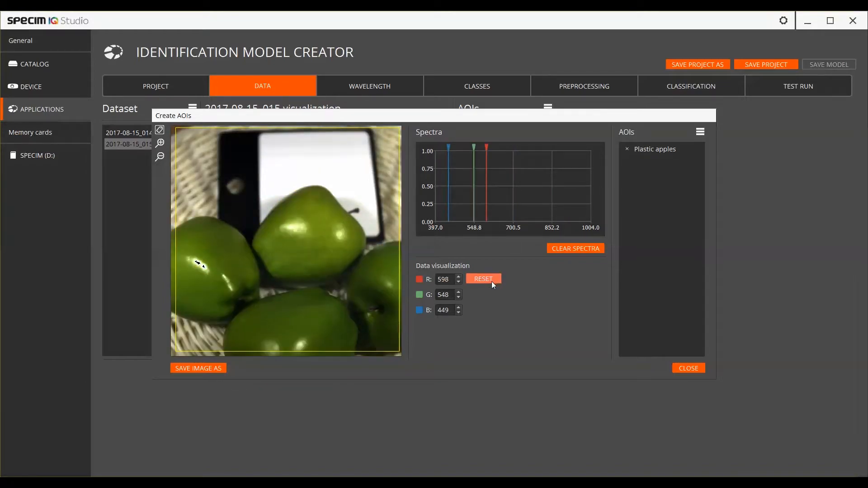
# - Sample one spectrum point on each plastic apple again for comparison and close the area-of-interest editor
pyautogui.click(318, 240)
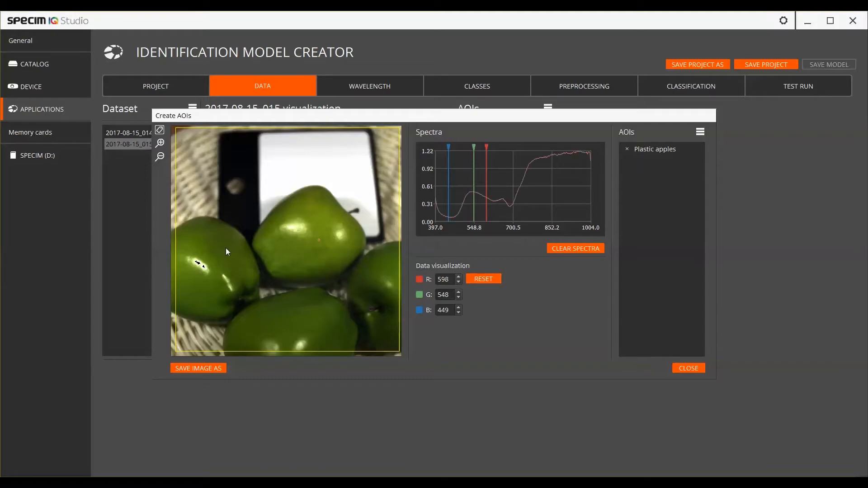
pyautogui.click(226, 247)
pyautogui.click(315, 324)
pyautogui.click(383, 268)
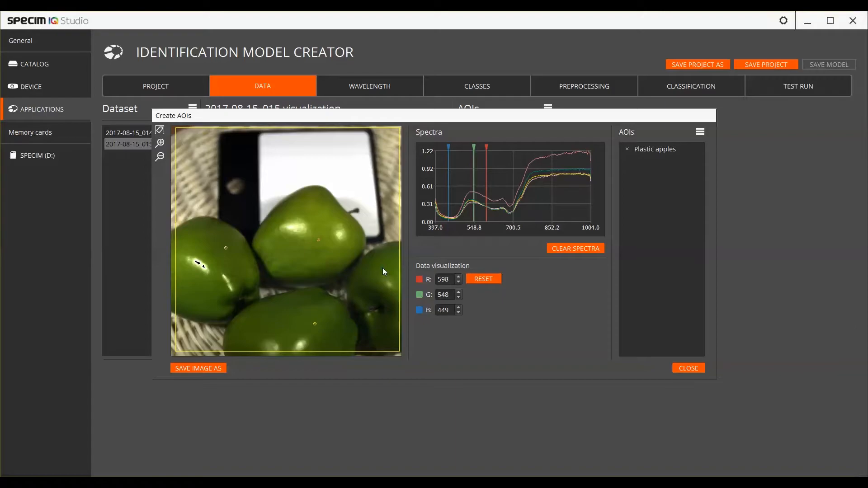
pyautogui.click(689, 368)
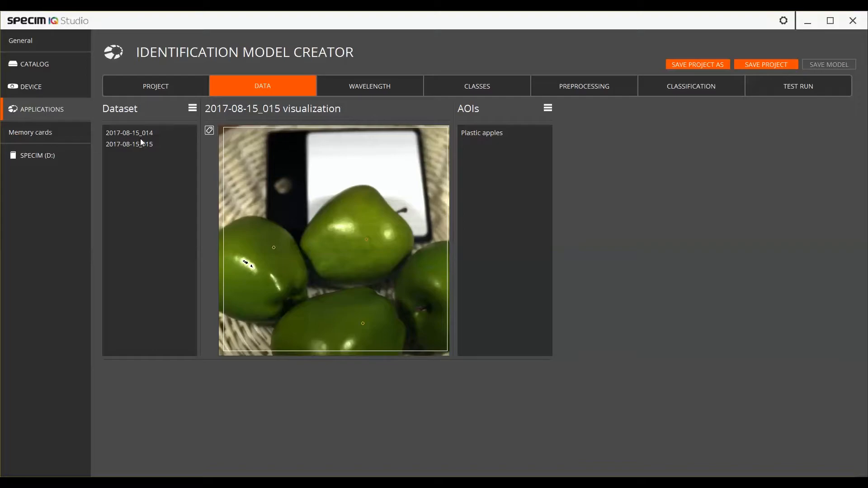
# - Create an area of interest covering nearly the whole 2017-08-15_014 image and name it Real apples
pyautogui.click(115, 132)
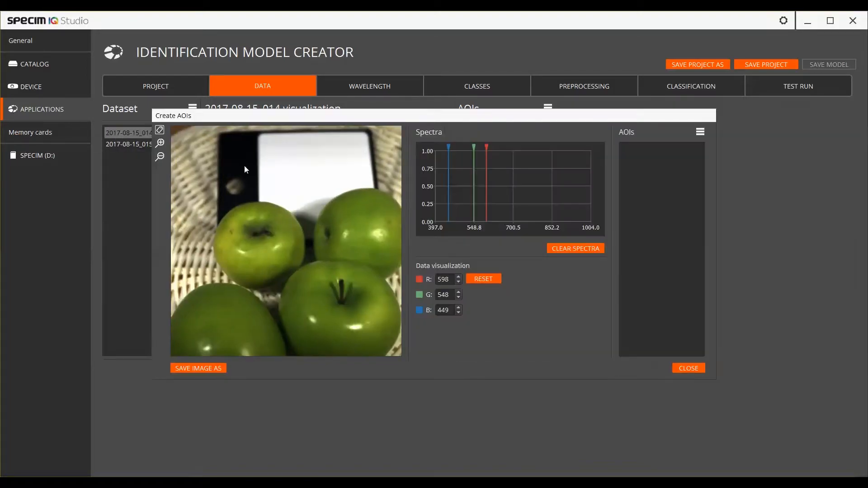
pyautogui.moveTo(175, 131); pyautogui.dragTo(403, 354)
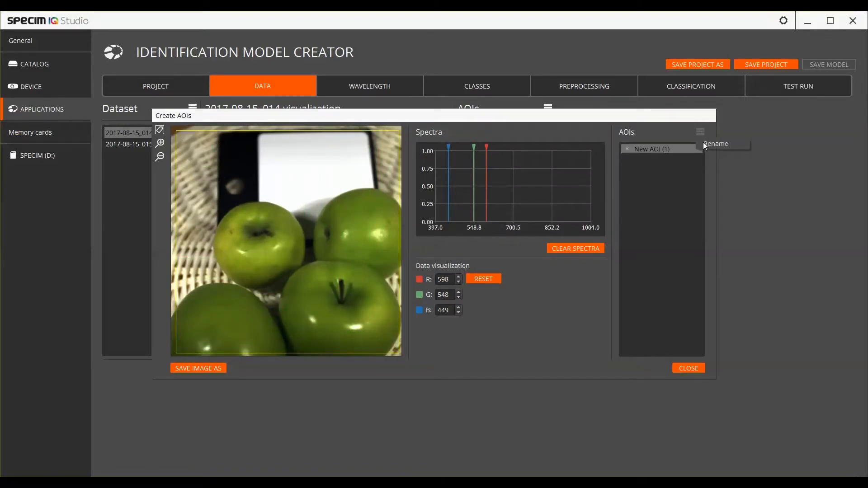
pyautogui.write('Real ap')
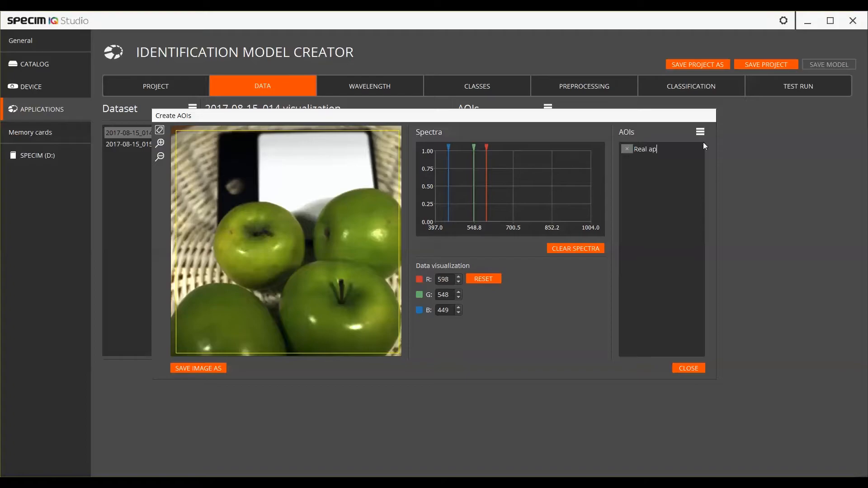
pyautogui.write('ples')
pyautogui.click(691, 368)
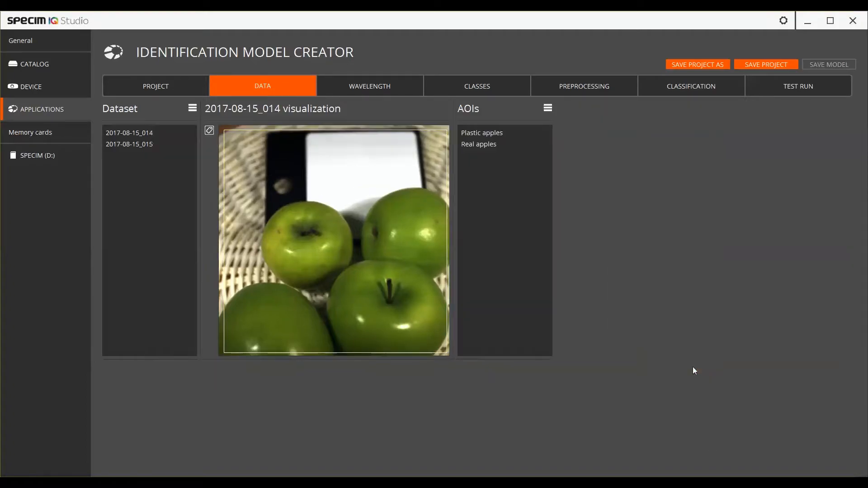
# - Save the project and plot the Plastic apples spectra for wavelength selection
pyautogui.click(759, 63)
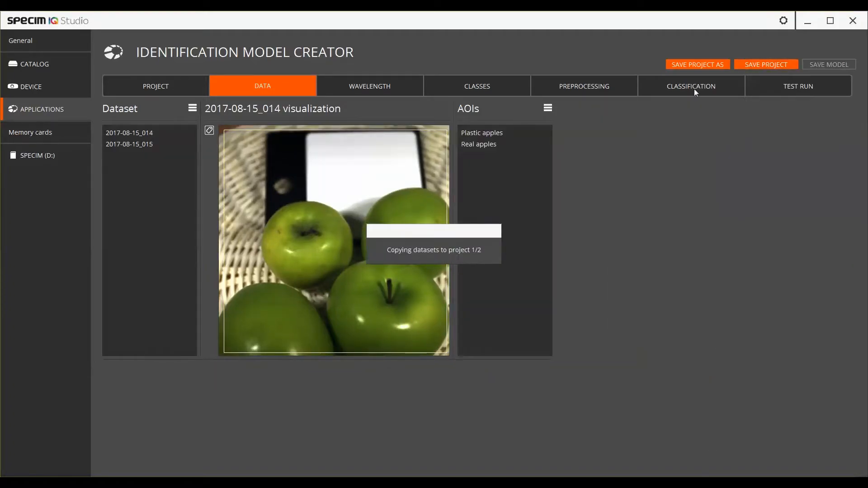
pyautogui.click(370, 86)
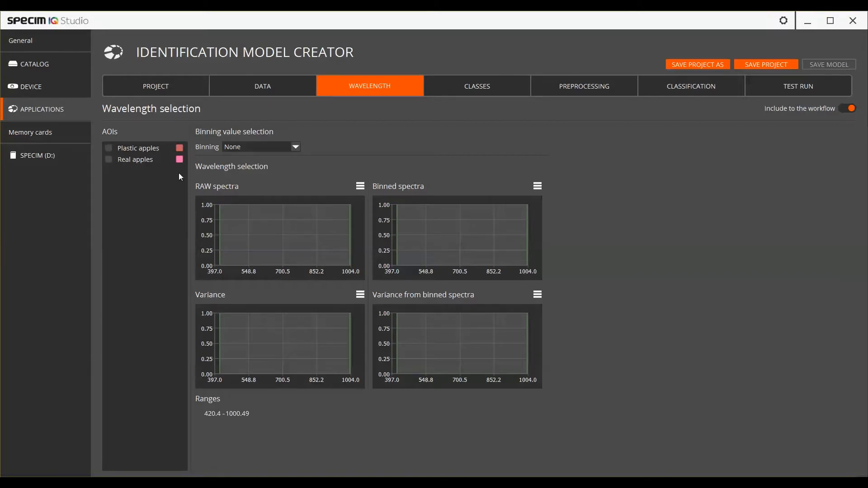
pyautogui.click(109, 148)
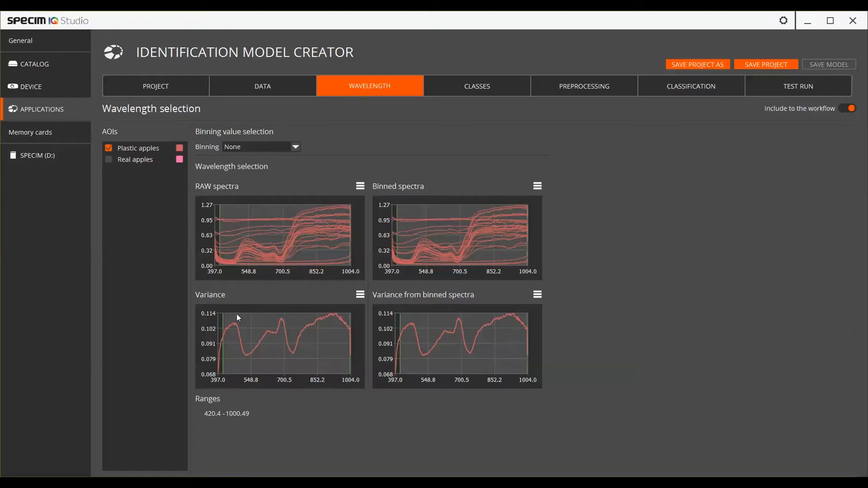
# - Try x3 binning on the Plastic apples spectra and set the binning back to None
pyautogui.click(297, 147)
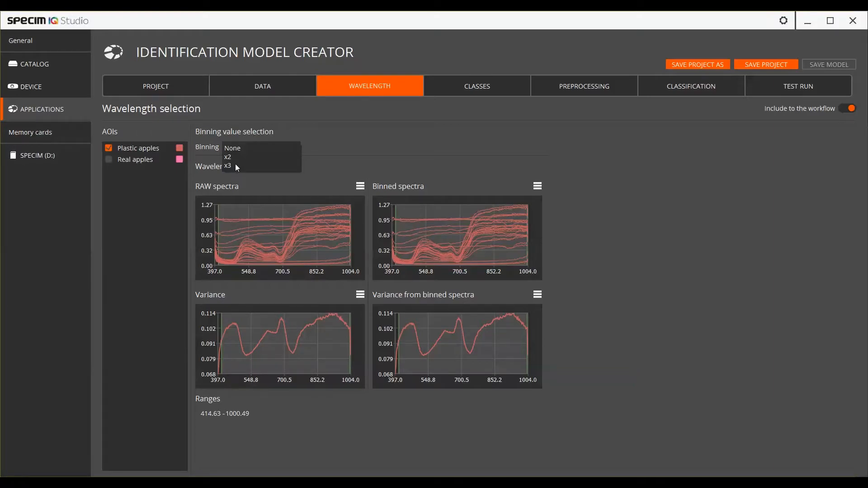
pyautogui.click(236, 166)
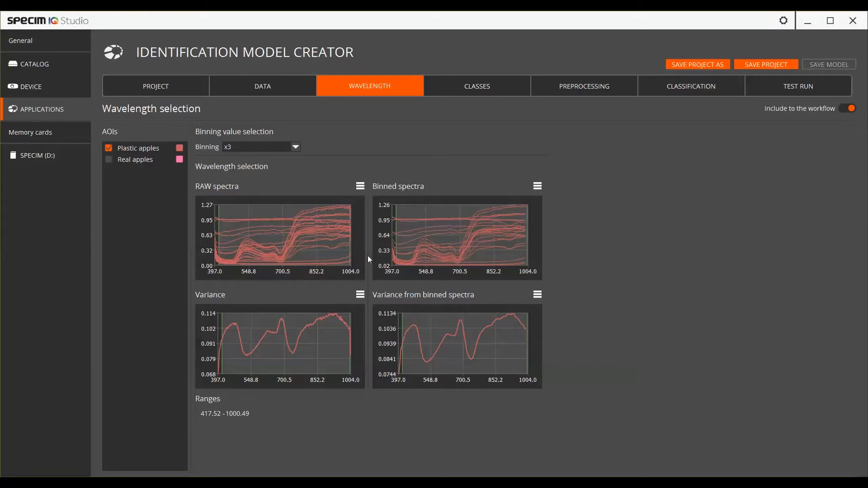
pyautogui.click(273, 151)
pyautogui.click(240, 131)
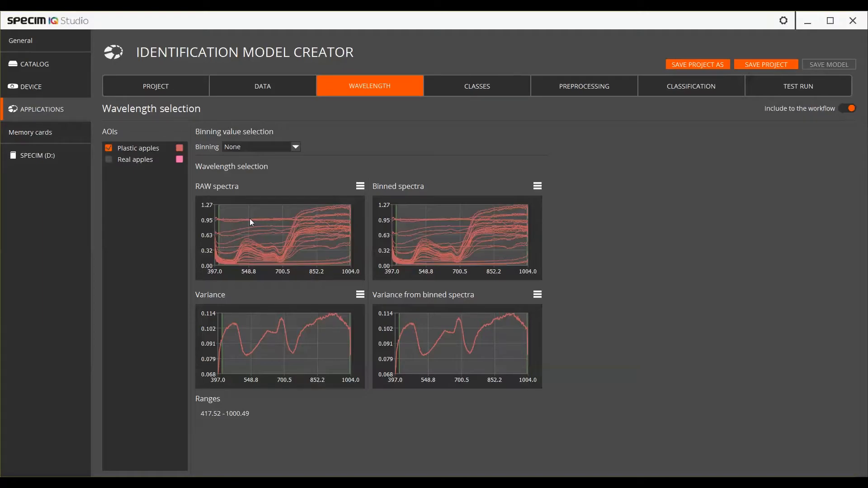
# - Open the RAW spectra for wavelength selection and enter a range of 550 to 650 nm
pyautogui.click(285, 215)
pyautogui.click(692, 349)
pyautogui.click(360, 186)
pyautogui.click(371, 198)
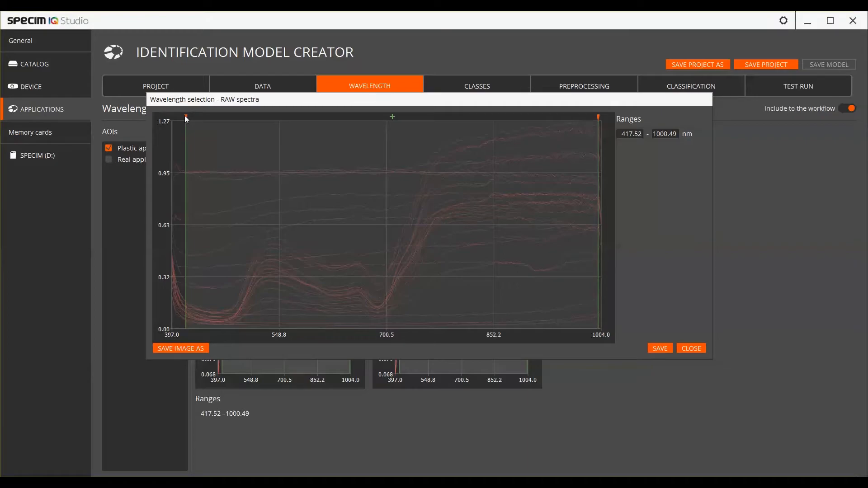
pyautogui.moveTo(186, 119)
pyautogui.mouseDown()
pyautogui.moveTo(315, 124)
pyautogui.moveTo(186, 126)
pyautogui.mouseUp()
pyautogui.doubleClick(631, 135)
pyautogui.write('550')
pyautogui.press('Tab')
pyautogui.write('650')
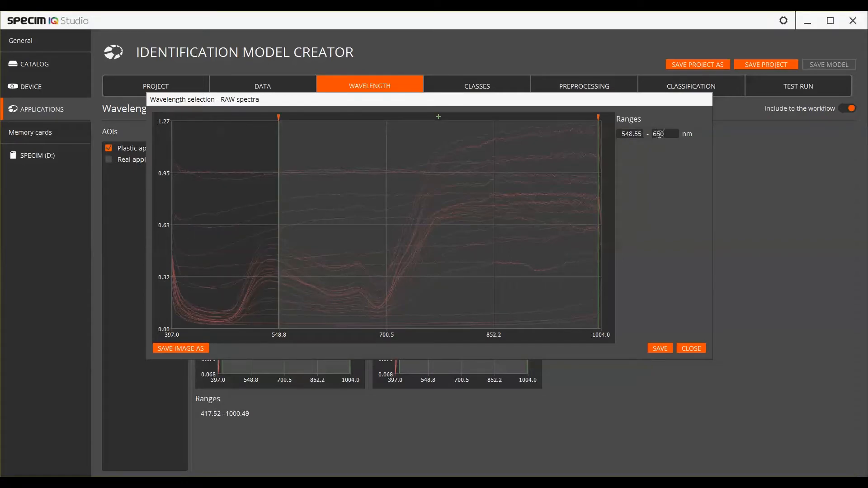
pyautogui.press('Return')
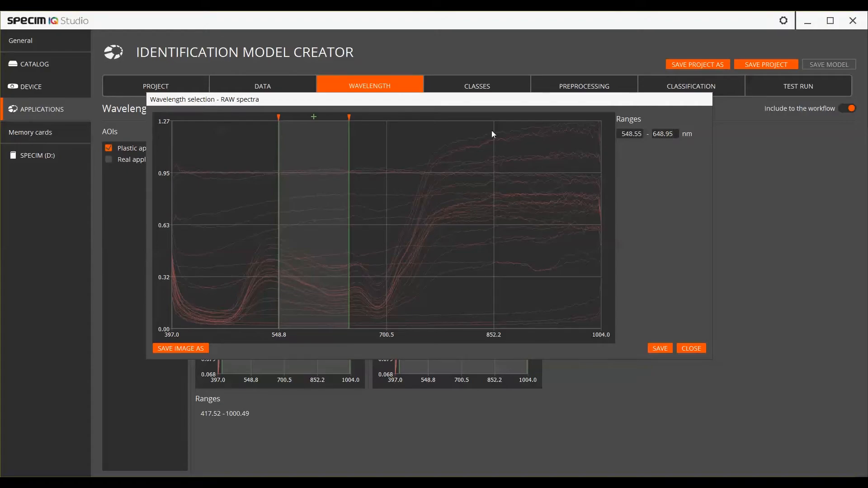
# - Split the wavelength range in two and adjust the parts to about 545.62–577.96 nm and 607.46–789.7 nm
pyautogui.click(315, 117)
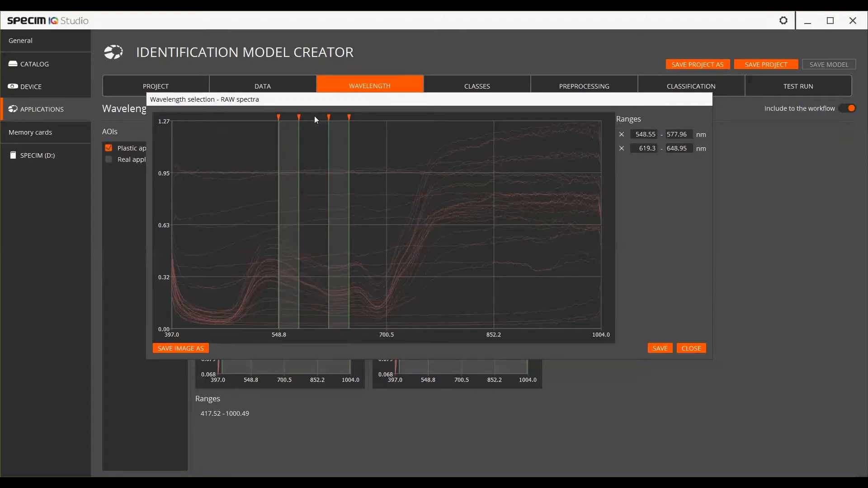
pyautogui.moveTo(348, 117); pyautogui.dragTo(449, 118)
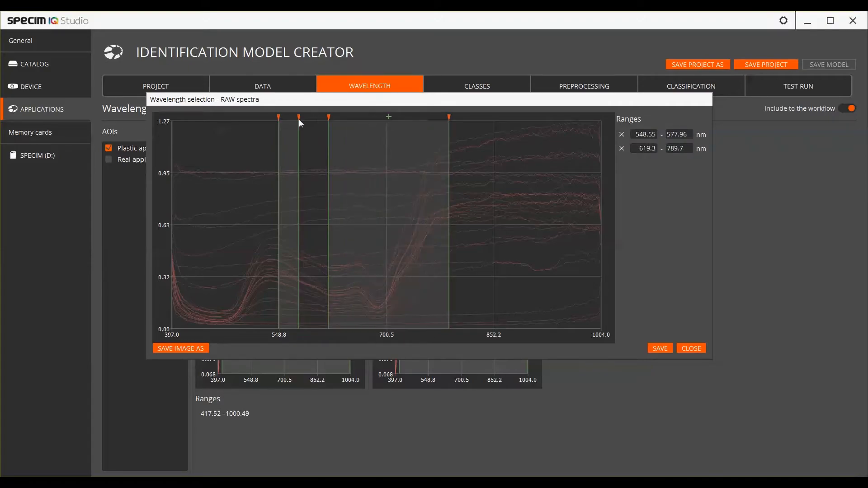
pyautogui.moveTo(278, 118); pyautogui.dragTo(224, 121)
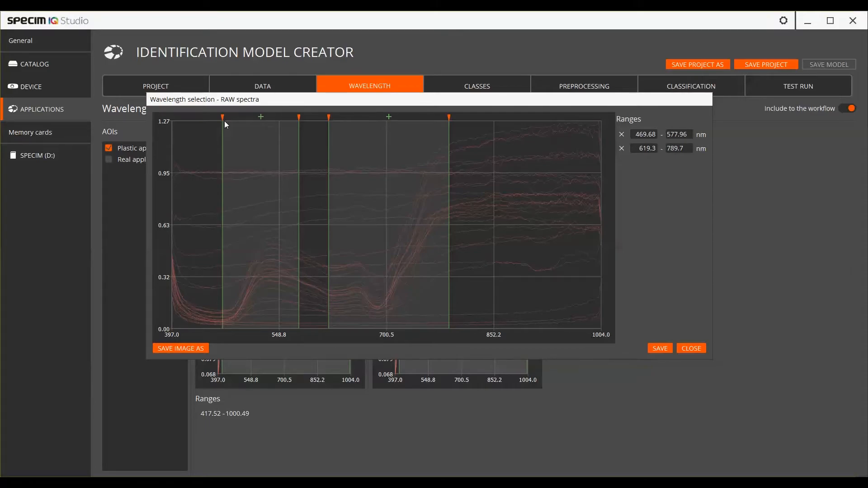
pyautogui.moveTo(222, 118); pyautogui.dragTo(276, 120)
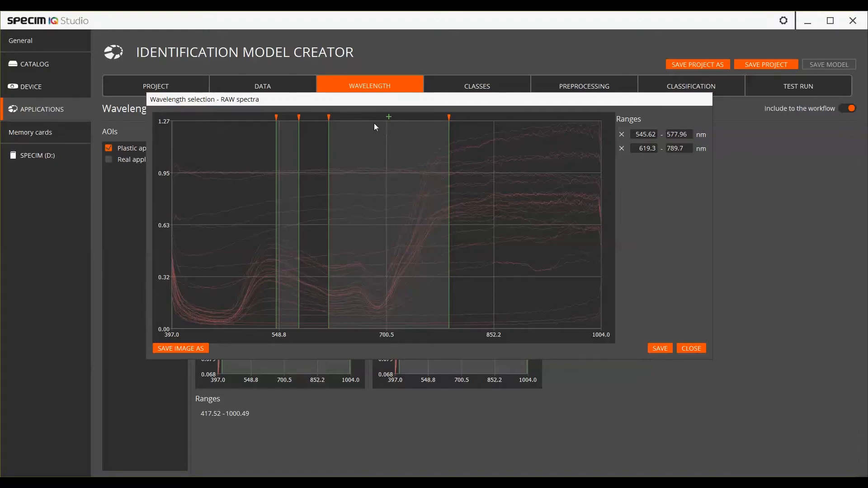
pyautogui.moveTo(329, 117); pyautogui.dragTo(317, 116)
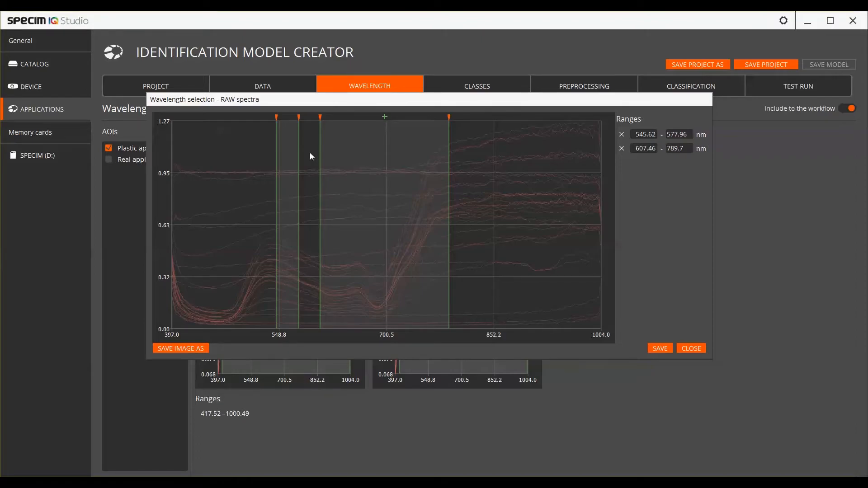
# - Delete the second wavelength range, widen the remaining one to about 403.09–1003.58 nm, and save the selection
pyautogui.click(621, 149)
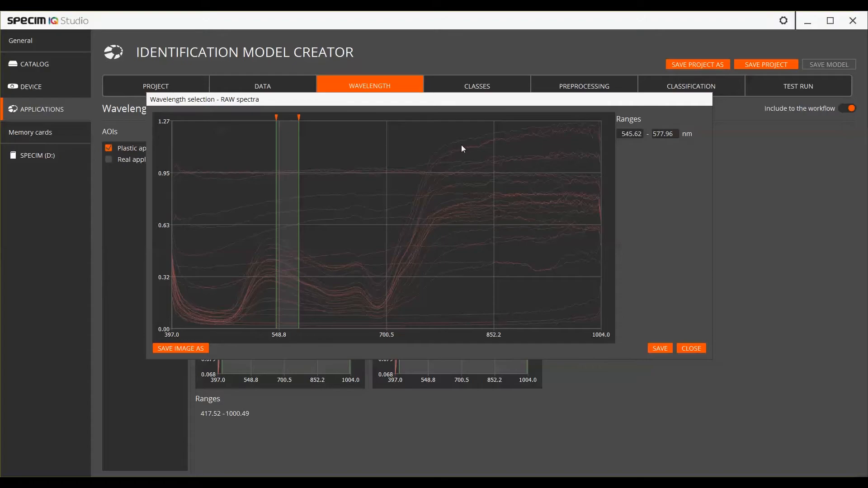
pyautogui.moveTo(299, 119); pyautogui.dragTo(601, 118)
pyautogui.moveTo(276, 116); pyautogui.dragTo(176, 120)
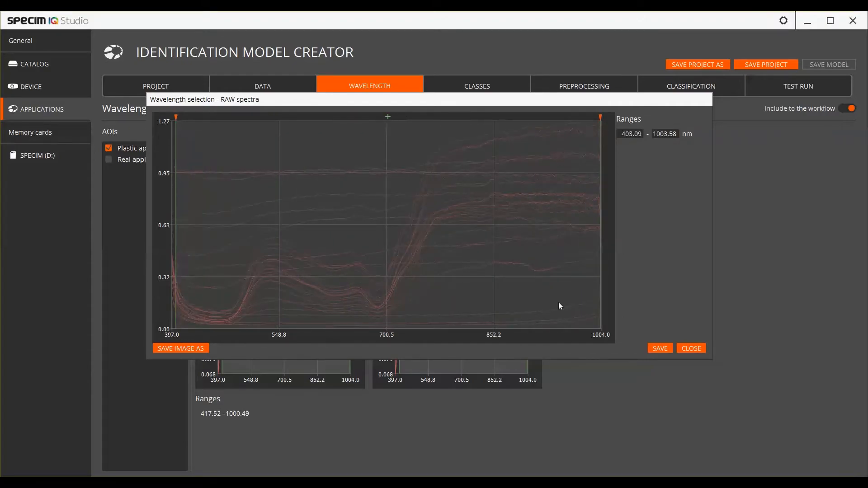
pyautogui.click(662, 349)
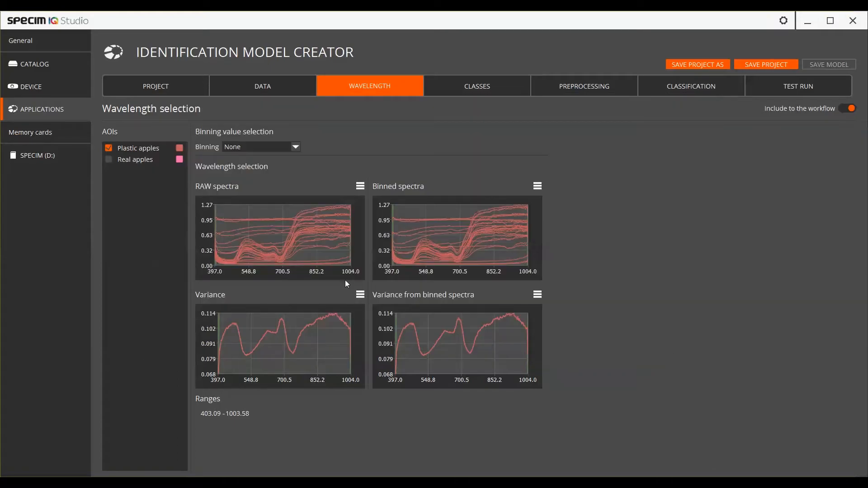
# - Try raising the lower wavelength limit to about 714.55 nm in the RAW spectra and close without saving
pyautogui.click(331, 243)
pyautogui.moveTo(176, 119); pyautogui.dragTo(397, 127)
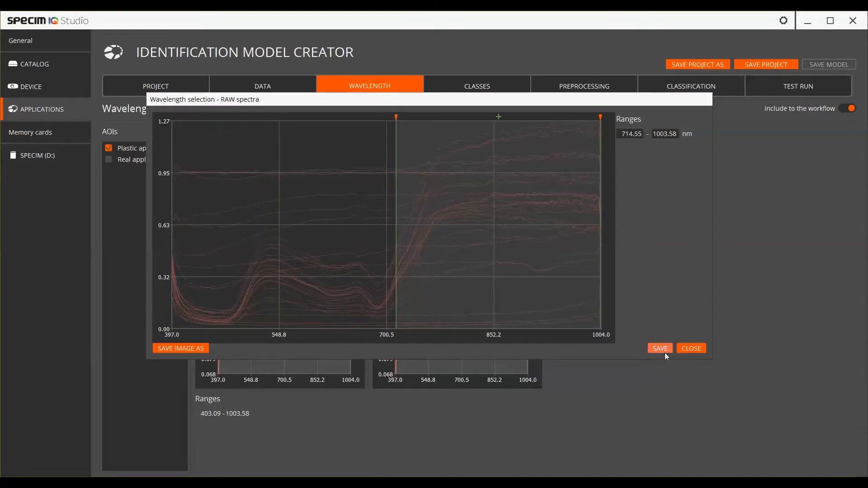
pyautogui.click(691, 348)
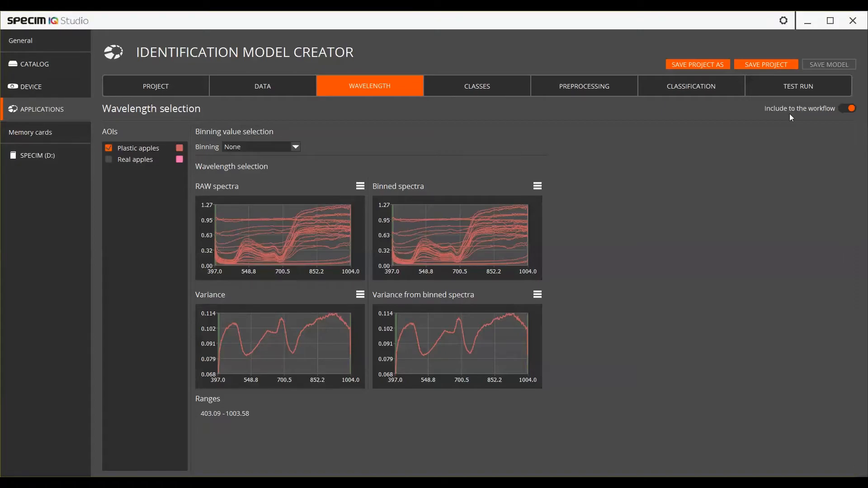
# - Save the project and start creating a new class from the Plastic apples area of interest
pyautogui.click(772, 64)
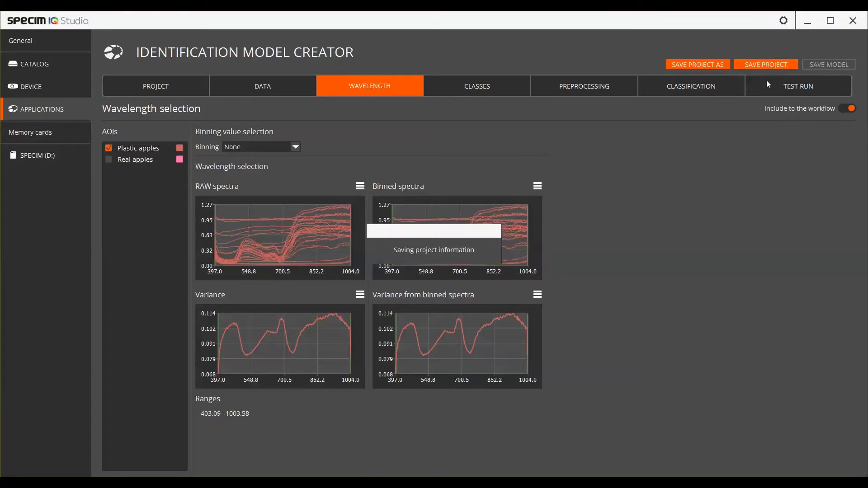
pyautogui.click(487, 85)
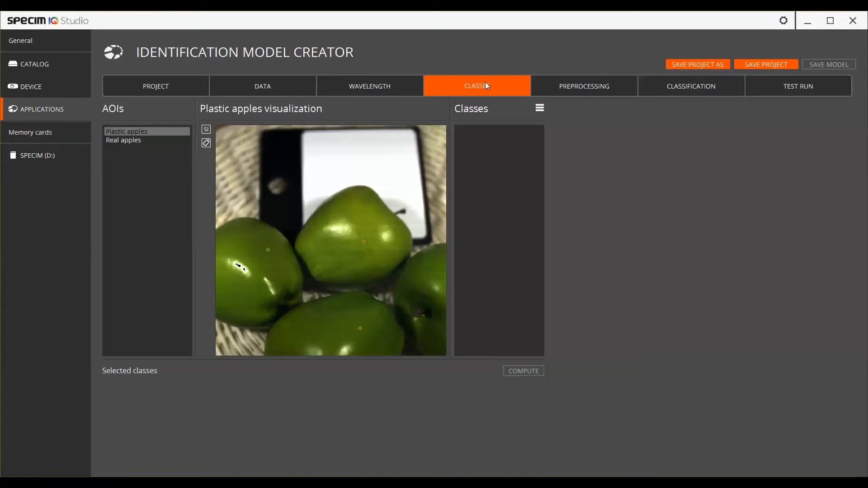
pyautogui.click(539, 108)
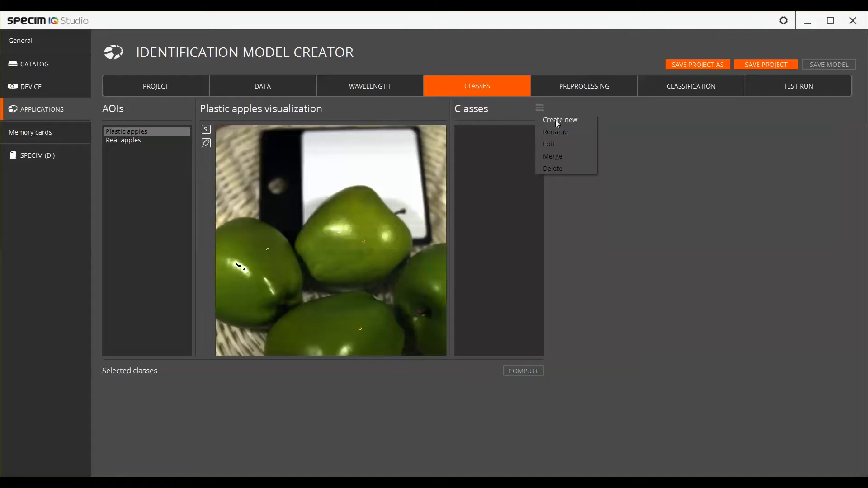
pyautogui.click(108, 132)
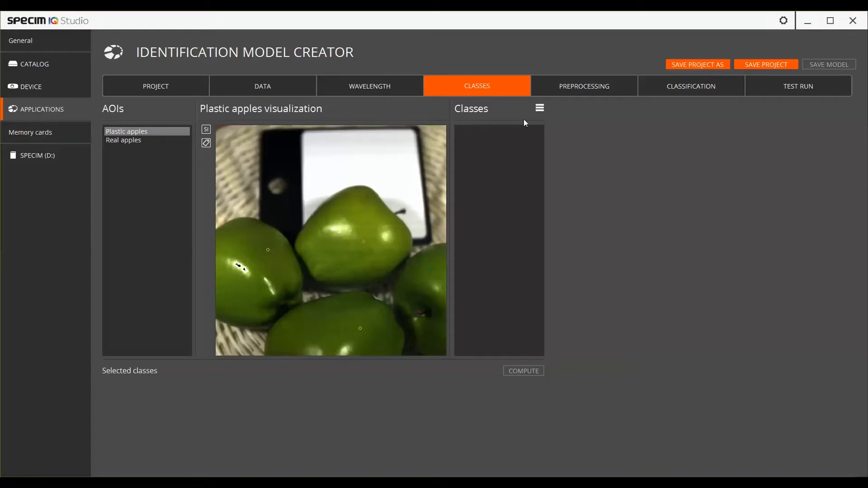
pyautogui.click(539, 108)
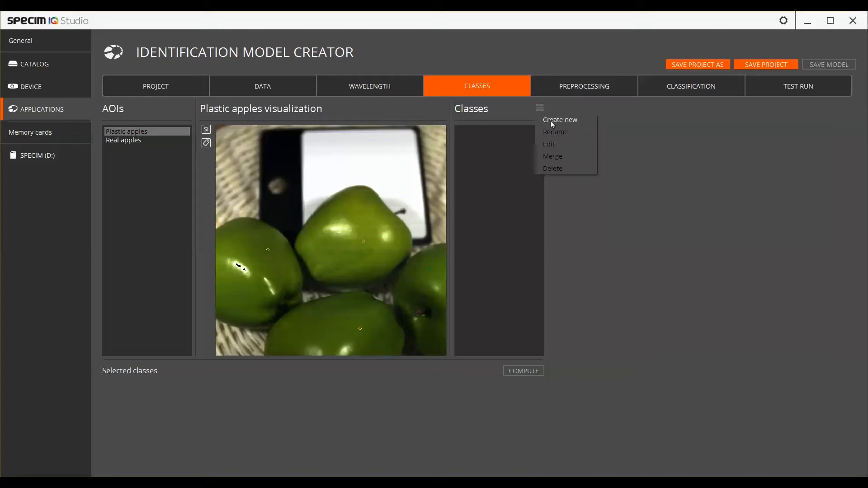
pyautogui.click(556, 120)
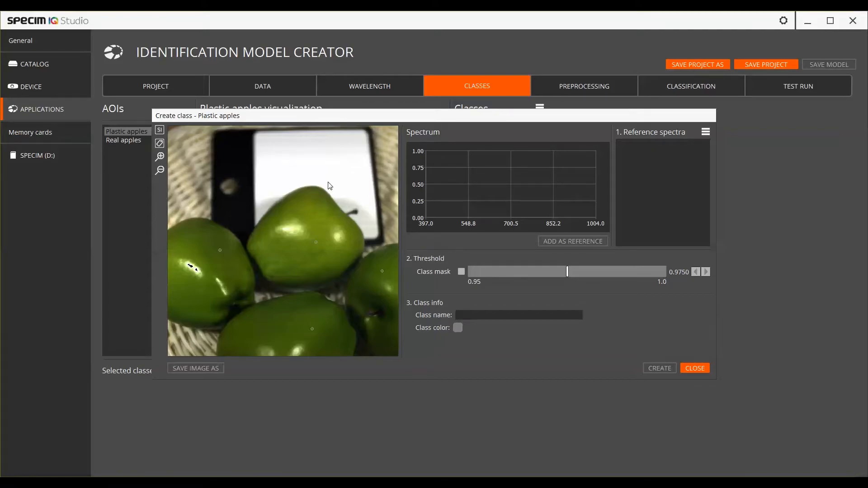
# - Sample spectra on the plastic apples and add one from the centre apple below the white panel as a reference named Plastic apple
pyautogui.click(308, 218)
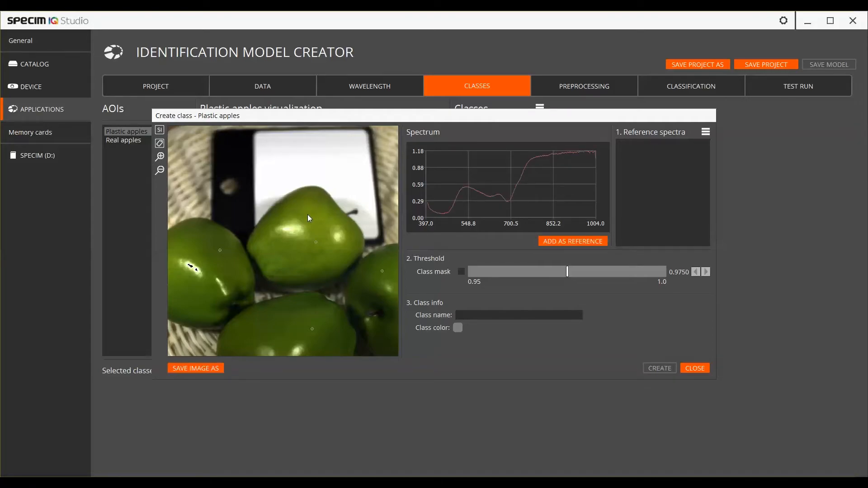
pyautogui.click(242, 294)
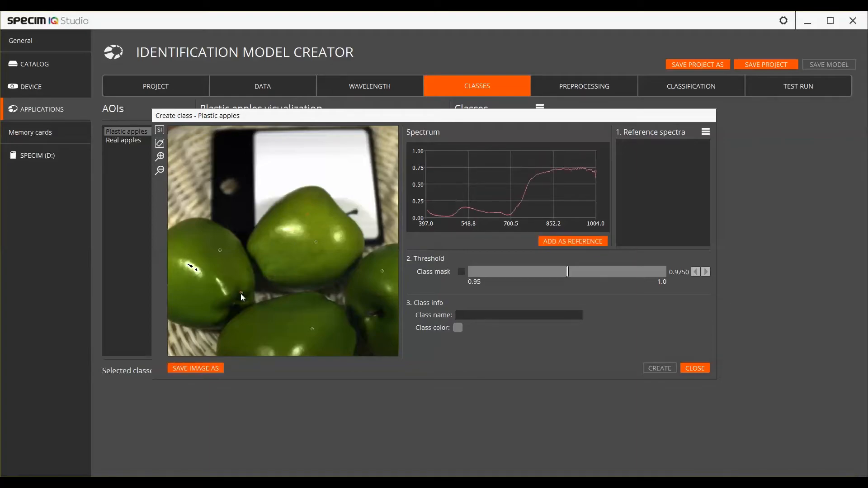
pyautogui.click(319, 228)
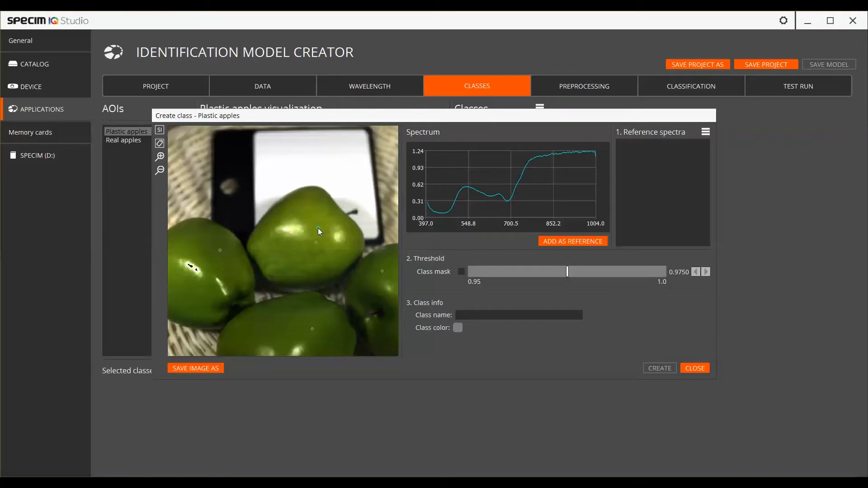
pyautogui.click(586, 240)
pyautogui.write('Plas')
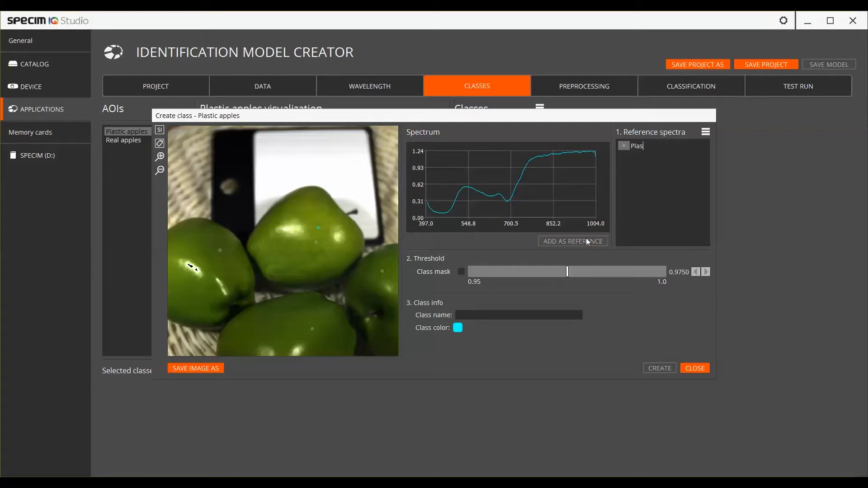
pyautogui.write('tic apple')
# - Show the class mask, try thresholds of about 0.9524 and 0.9993, and set it to about 0.9906
pyautogui.click(461, 271)
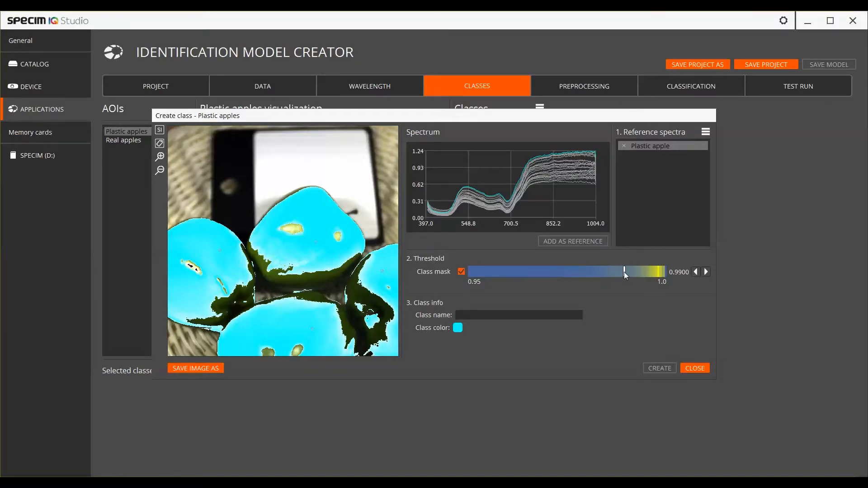
pyautogui.moveTo(624, 272); pyautogui.dragTo(480, 276)
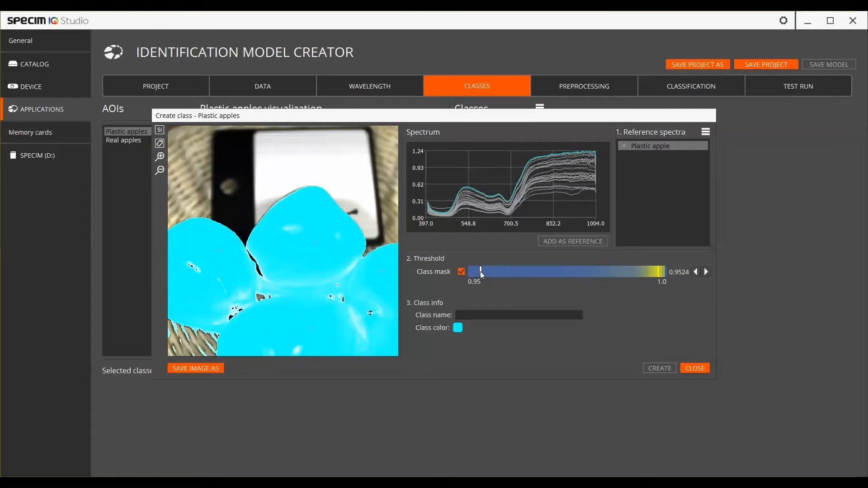
pyautogui.moveTo(481, 275); pyautogui.dragTo(600, 273)
pyautogui.moveTo(614, 275); pyautogui.dragTo(662, 273)
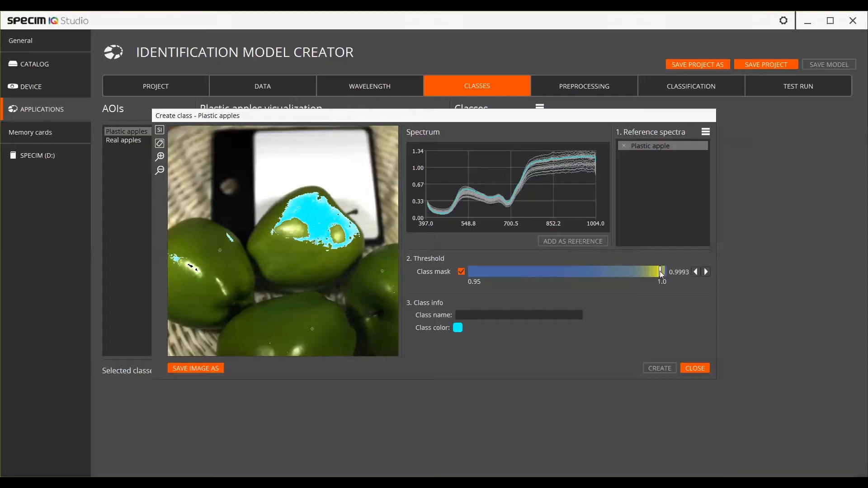
pyautogui.moveTo(661, 272); pyautogui.dragTo(623, 271)
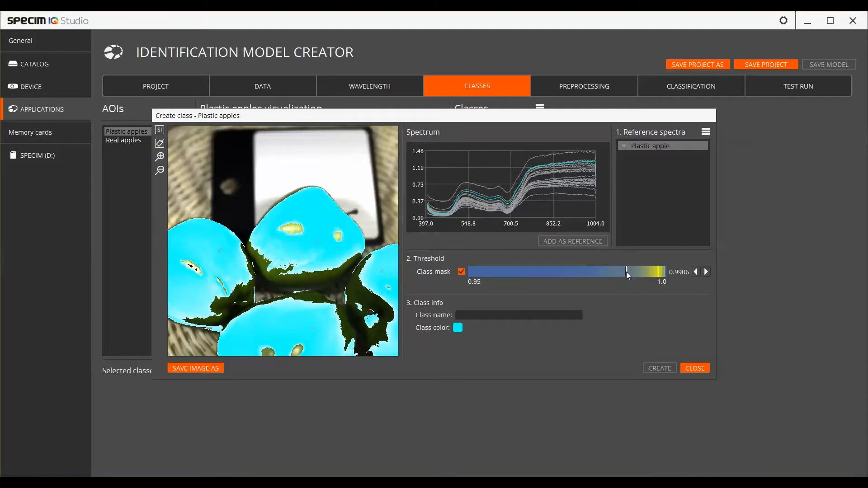
# - Name the new class Plastic apple, set its colour to blue #426eff, and create it
pyautogui.click(503, 313)
pyautogui.write('Plastic ')
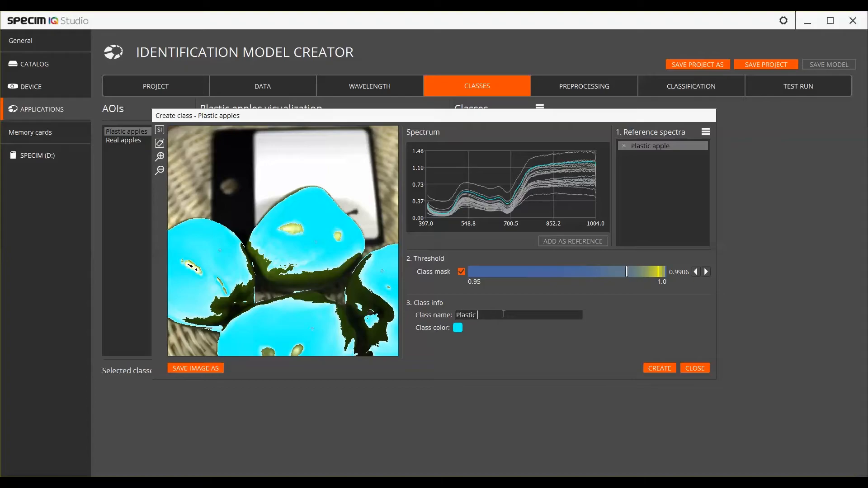
pyautogui.write('apple')
pyautogui.click(455, 329)
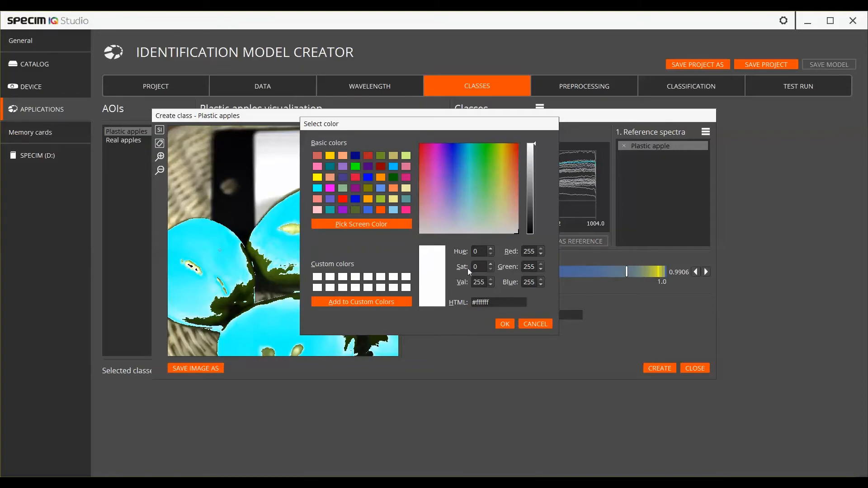
pyautogui.moveTo(471, 222); pyautogui.dragTo(456, 167)
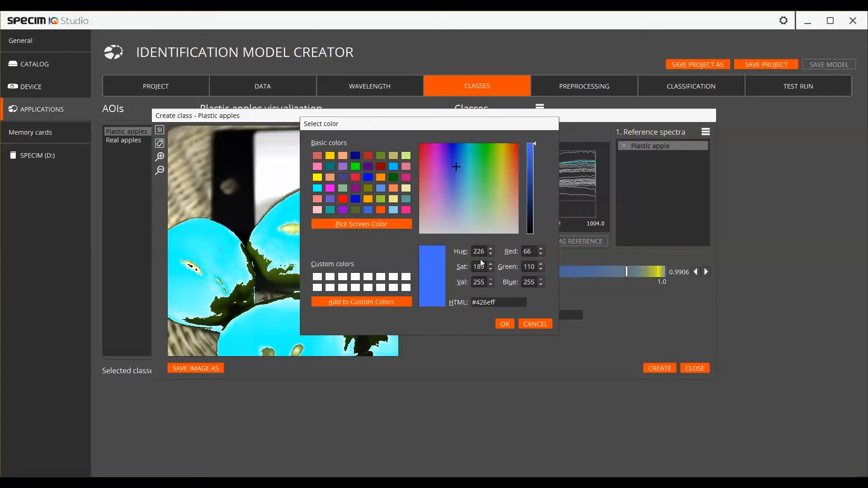
pyautogui.click(499, 323)
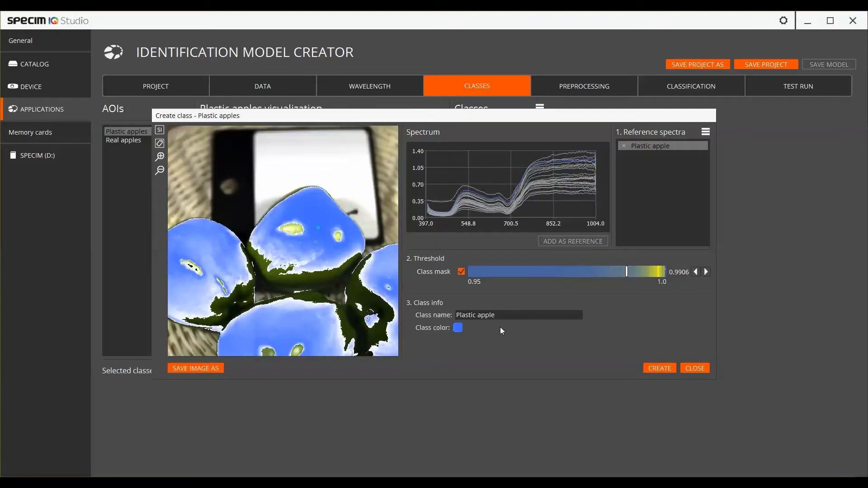
pyautogui.click(666, 368)
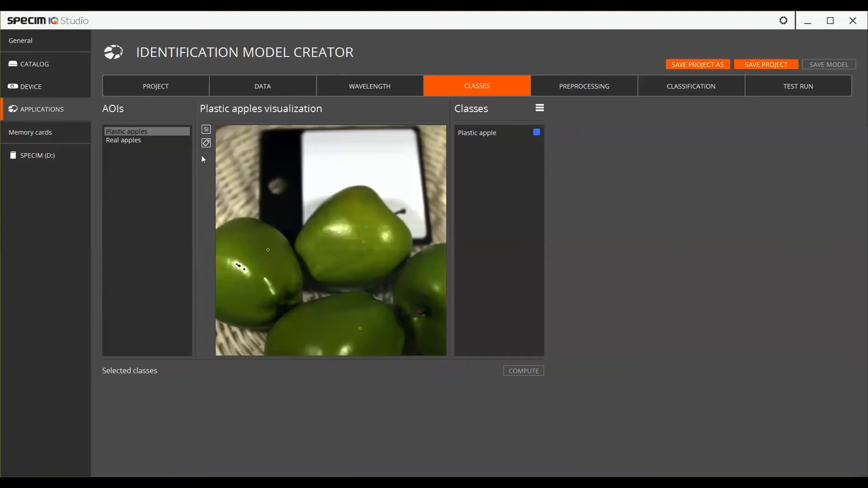
# - Start a new class from the Real apples area and add a spectrum from the upper-right apple as a reference named Real apple
pyautogui.click(162, 139)
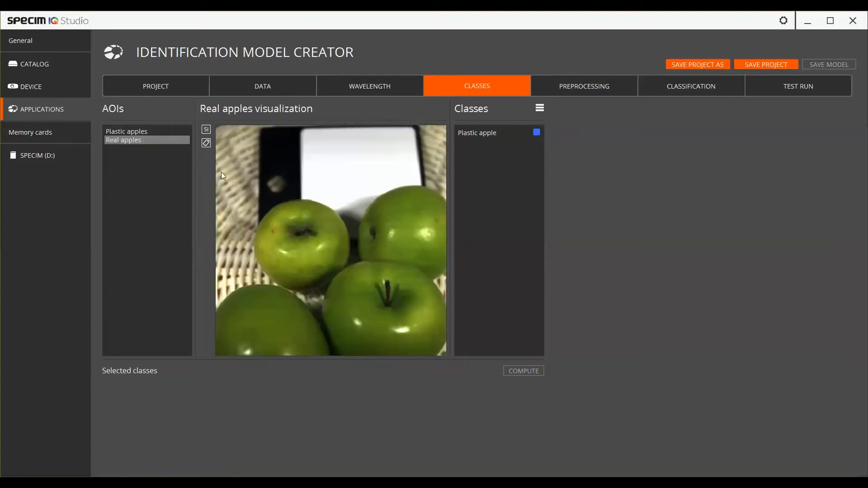
pyautogui.doubleClick(366, 216)
pyautogui.click(352, 225)
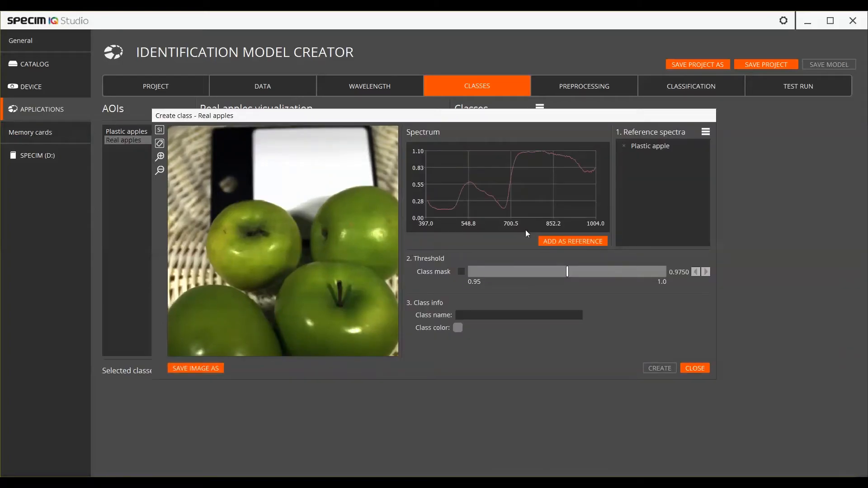
pyautogui.click(545, 240)
pyautogui.write('Re')
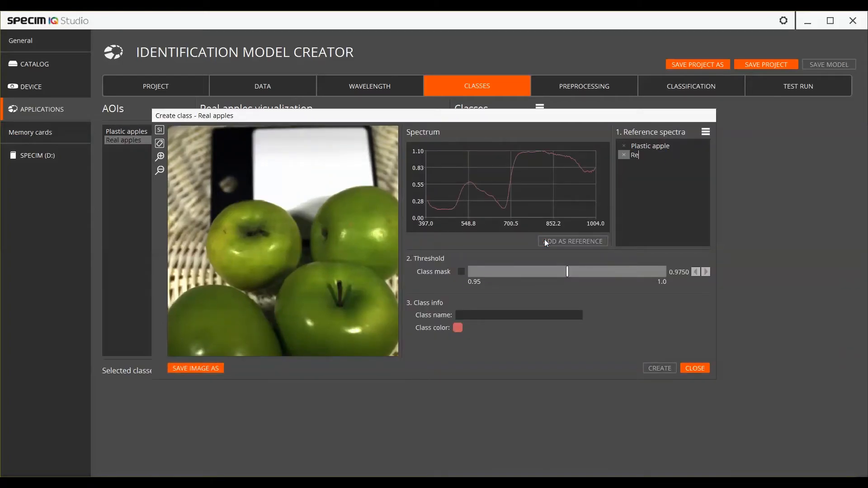
pyautogui.write('al apple')
# - Show the class mask for the Real apple reference and create the class under the name Real apple
pyautogui.click(463, 272)
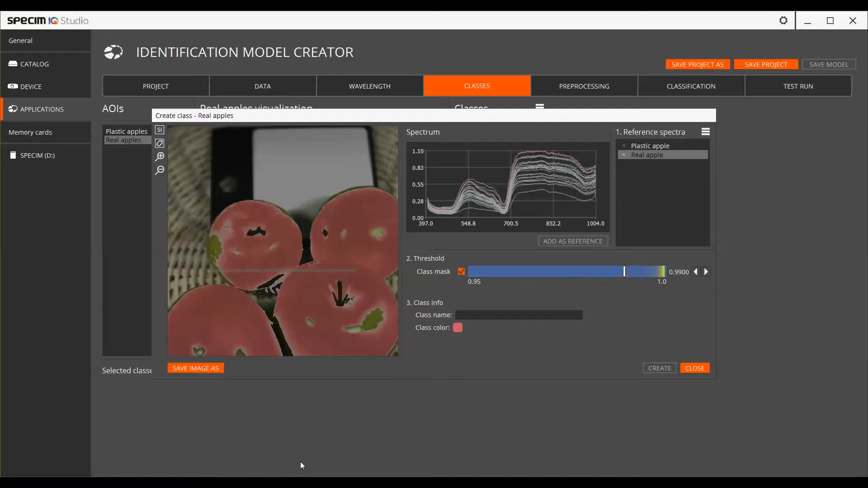
pyautogui.click(521, 314)
pyautogui.write('Real apple')
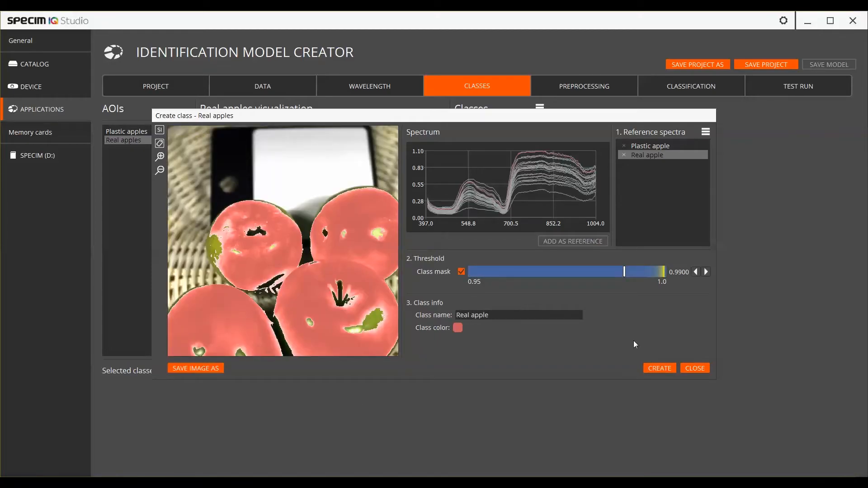
pyautogui.click(659, 368)
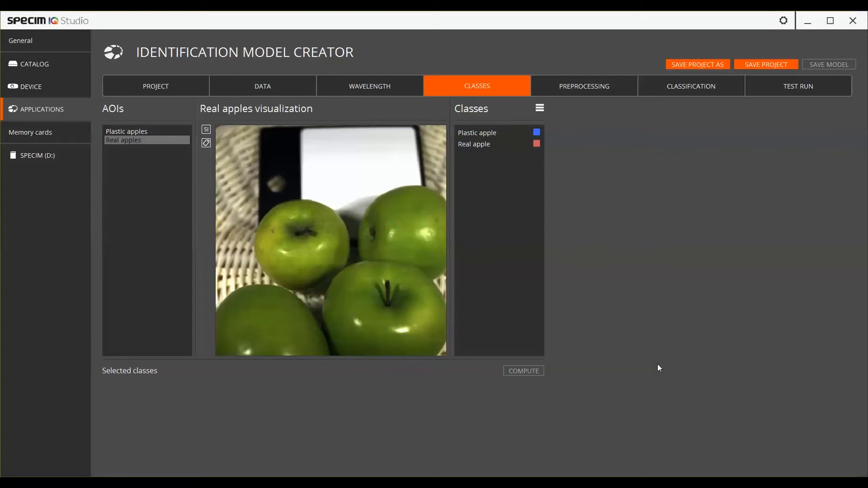
# - Compute the Plastic apple and Real apple classes together and raise the Plastic apple threshold to about 0.9946
pyautogui.moveTo(472, 132); pyautogui.dragTo(471, 153)
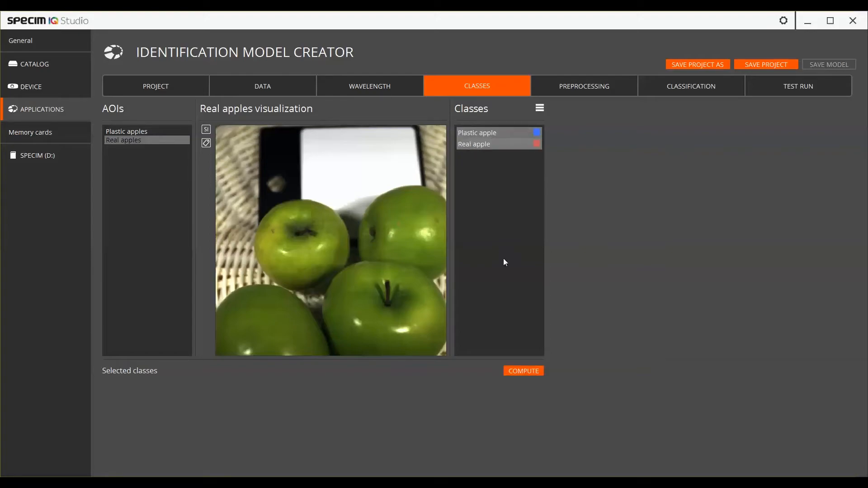
pyautogui.click(518, 370)
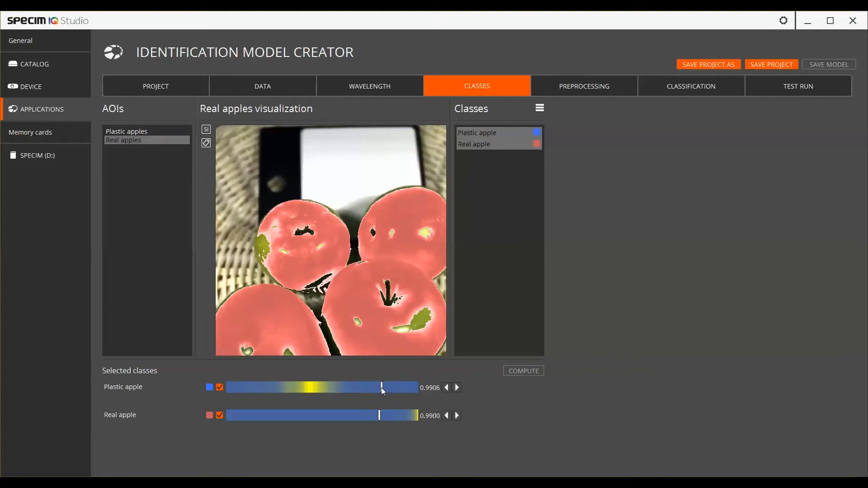
pyautogui.moveTo(381, 387); pyautogui.dragTo(398, 389)
# - Compare the Plastic apple and Real apple masks by switching each one off and on, then clear the class selection
pyautogui.click(219, 388)
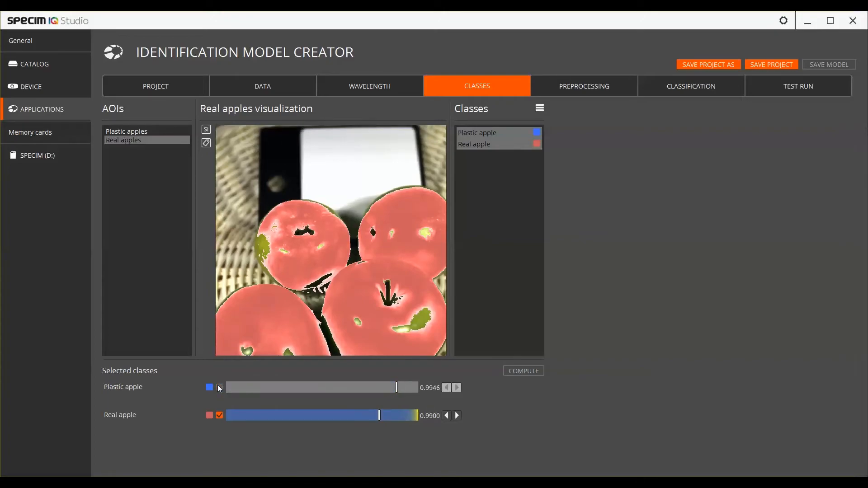
pyautogui.click(220, 416)
pyautogui.click(219, 388)
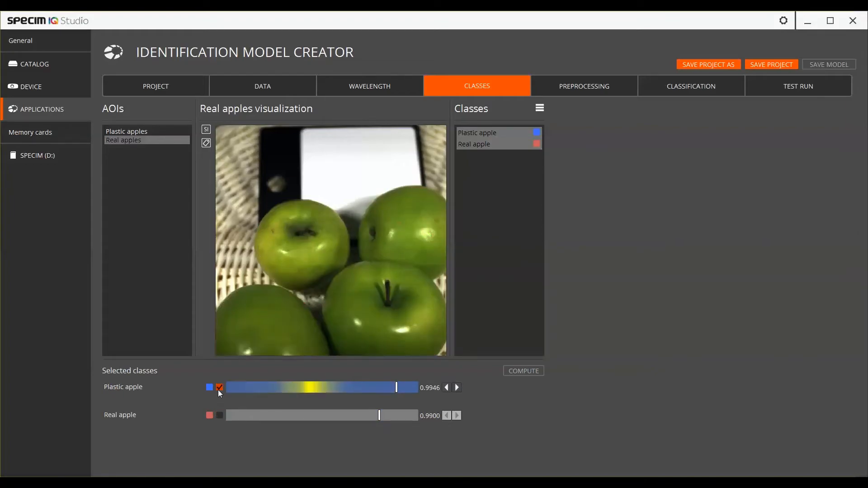
pyautogui.click(219, 388)
pyautogui.click(220, 415)
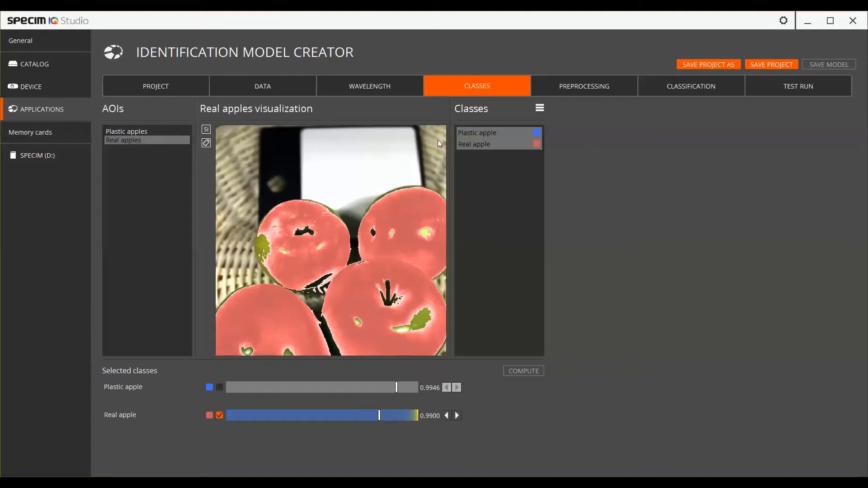
pyautogui.click(490, 176)
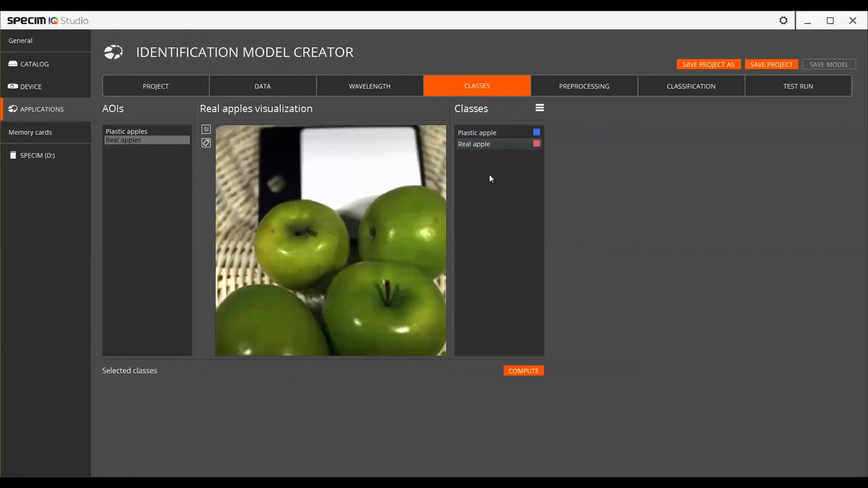
# - Merge the Plastic apple and Real apple classes into a green class named Test merged class
pyautogui.click(510, 132)
pyautogui.click(492, 144)
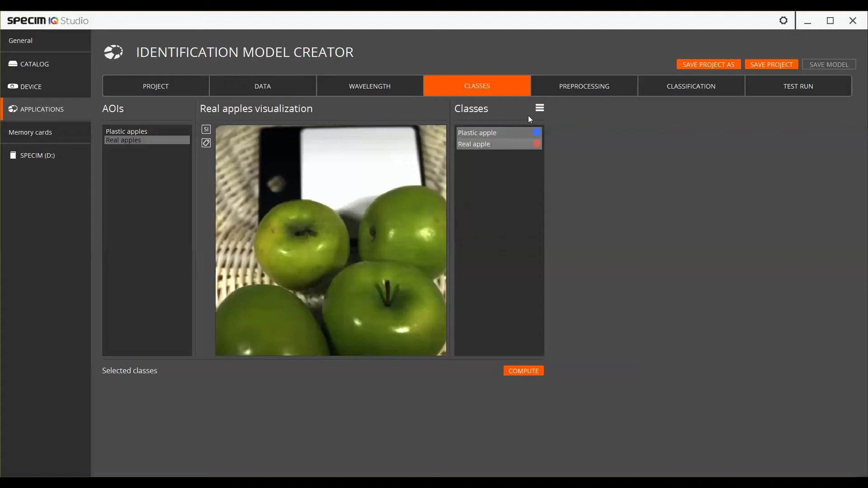
pyautogui.click(540, 109)
pyautogui.click(551, 157)
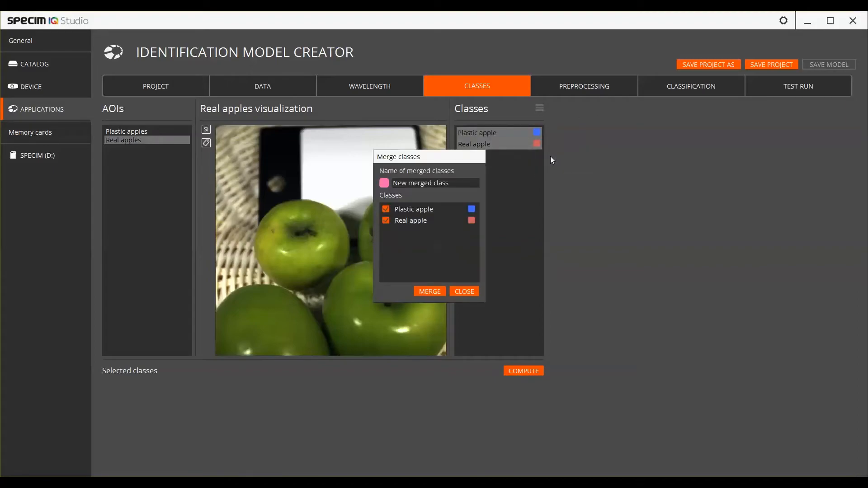
pyautogui.tripleClick(423, 183)
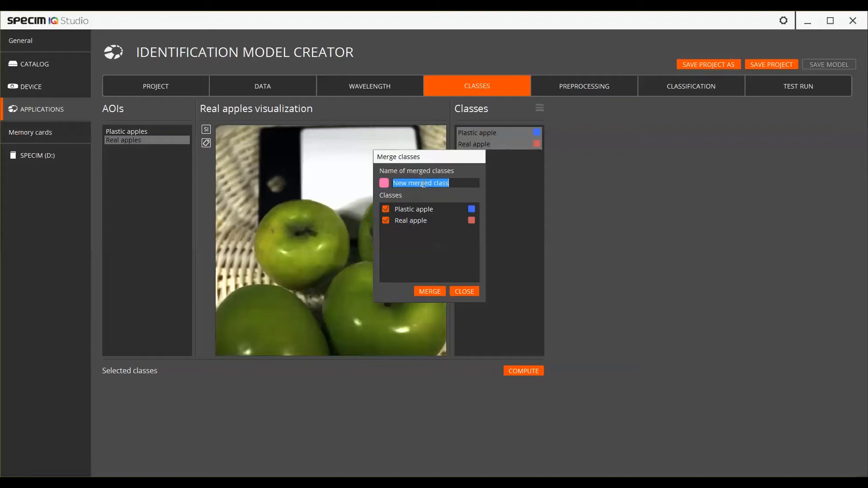
pyautogui.write('Test merged c')
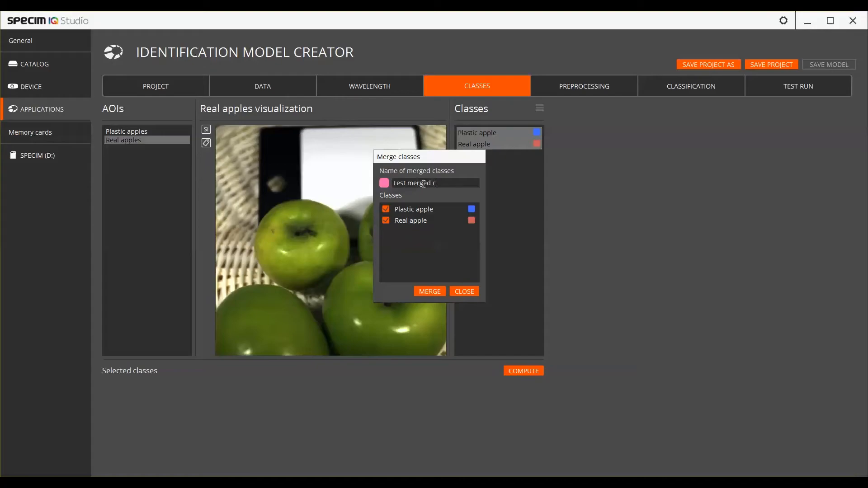
pyautogui.write('lass')
pyautogui.click(384, 183)
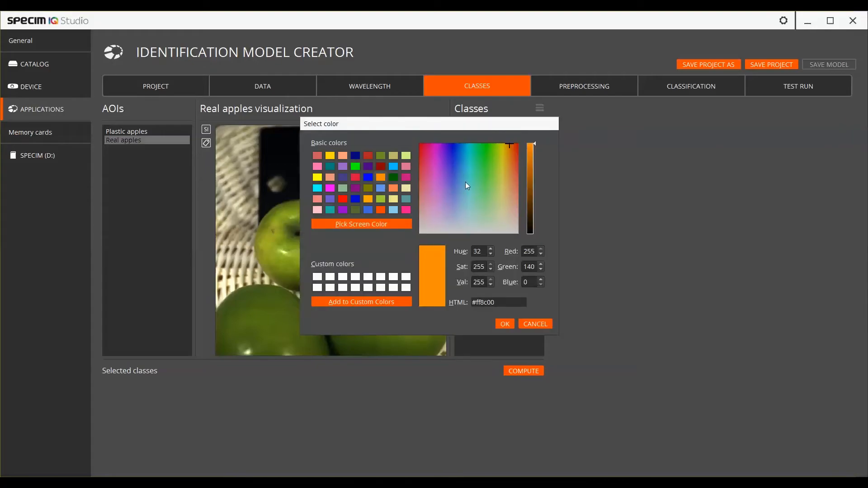
pyautogui.moveTo(465, 182); pyautogui.dragTo(489, 179)
pyautogui.click(505, 325)
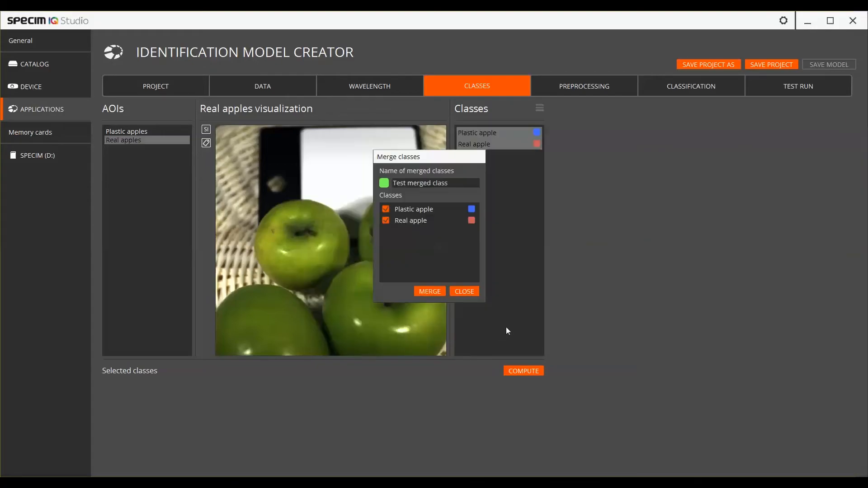
pyautogui.click(432, 292)
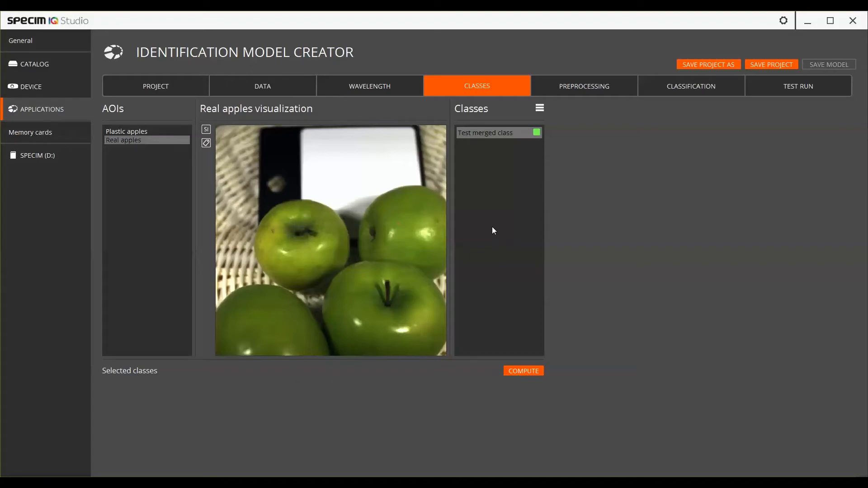
# - Start another class from the Real apples area and add a spectrum from the woven basket as a reference named Merge class
pyautogui.click(322, 221)
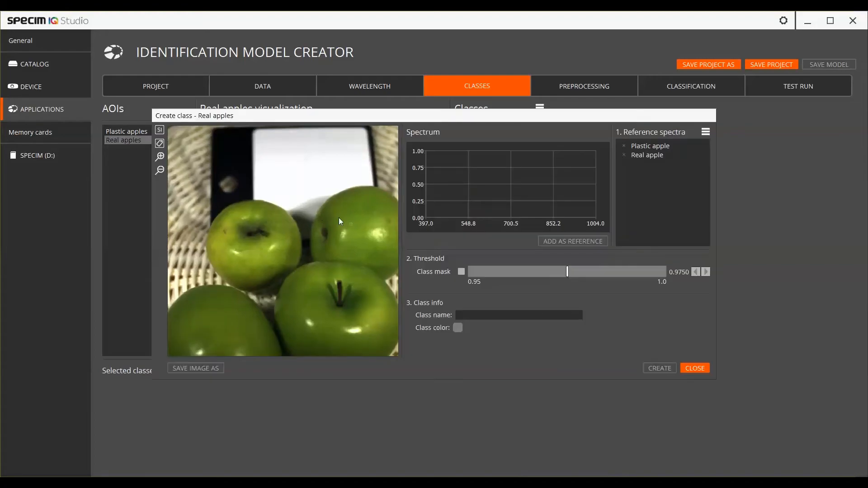
pyautogui.click(193, 254)
pyautogui.click(572, 242)
pyautogui.write('Merg')
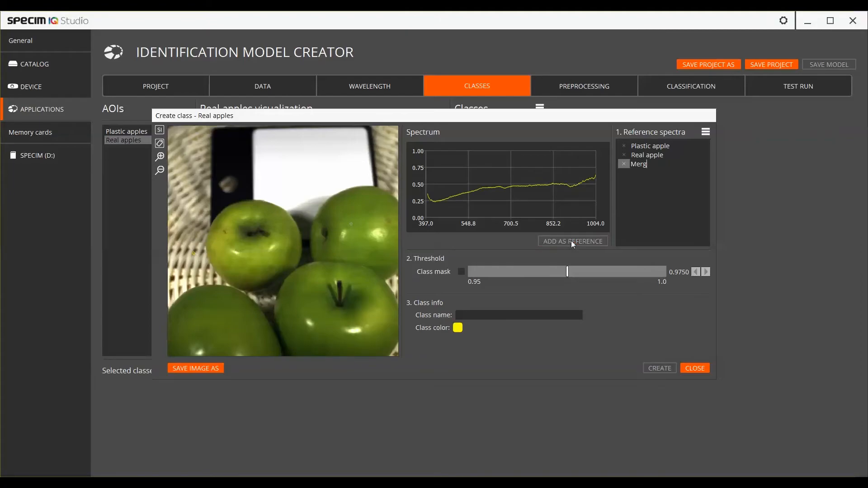
pyautogui.write('e class')
# - Show the class mask for the Merge class reference and create the class as Merge demonstration
pyautogui.click(461, 272)
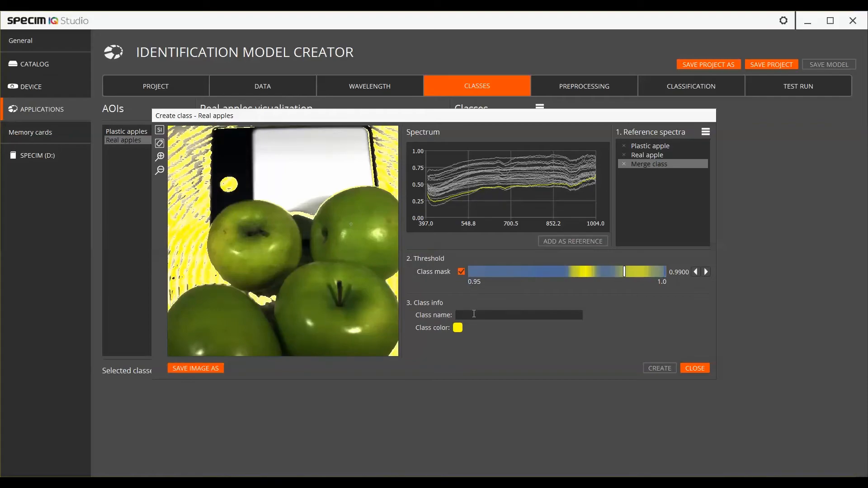
pyautogui.click(474, 314)
pyautogui.write('Merge demonstration')
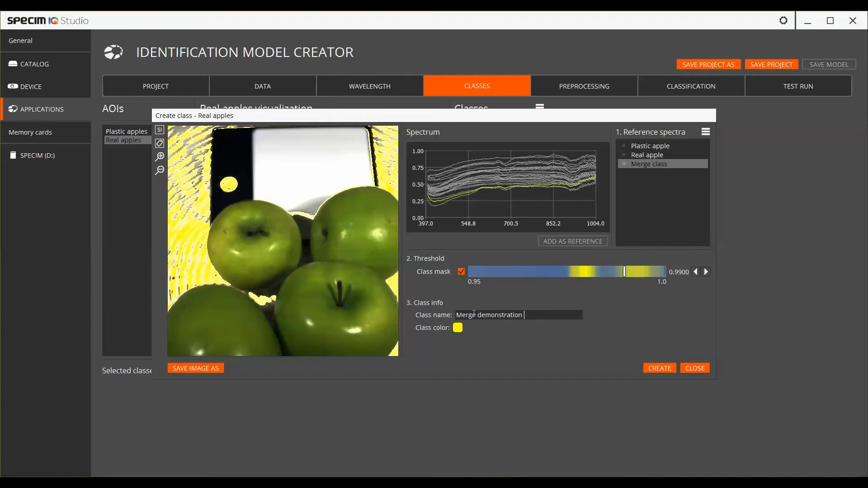
pyautogui.click(658, 366)
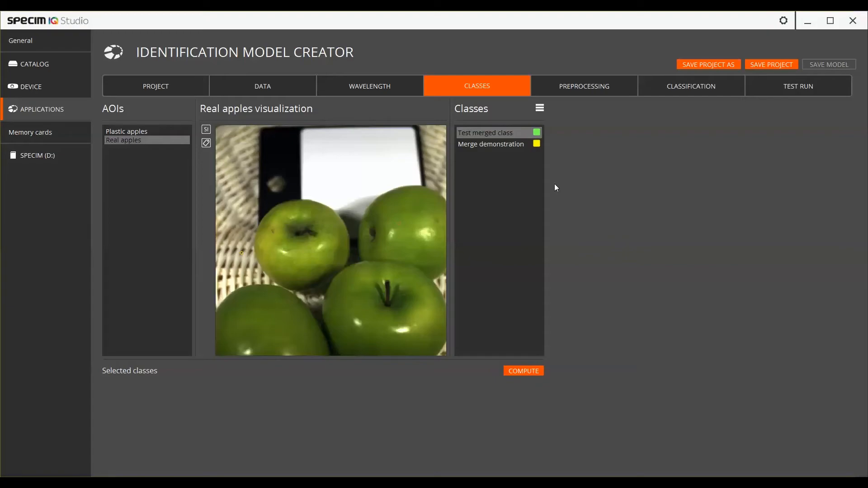
# - Edit Test merged class to include the Merge demonstration class and apply the change
pyautogui.click(543, 108)
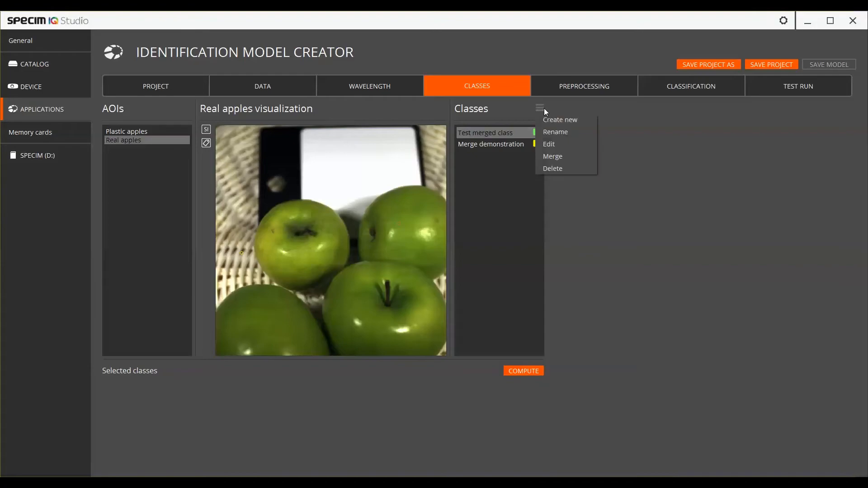
pyautogui.click(549, 144)
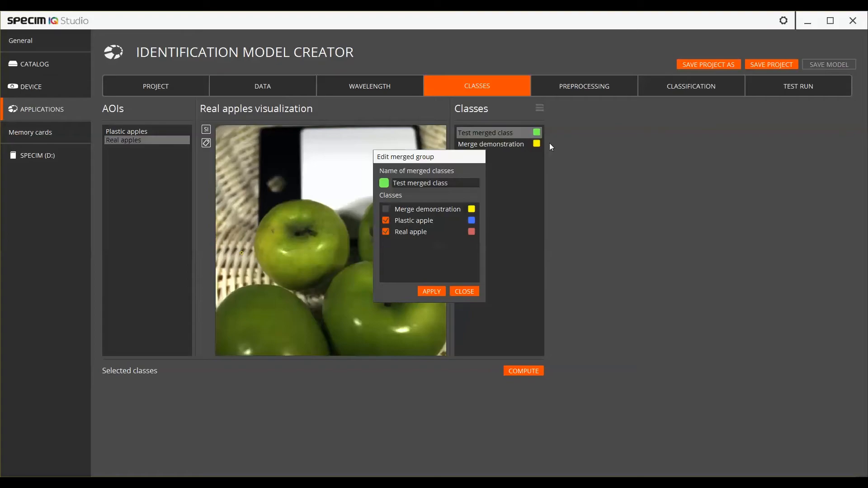
pyautogui.click(385, 209)
pyautogui.click(432, 292)
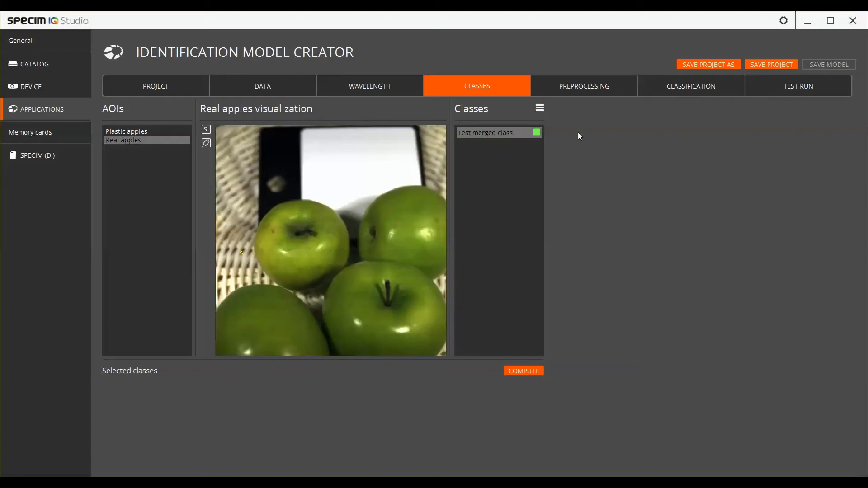
# - Split Test merged class by excluding Plastic apple, Real apple and Merge demonstration from the group and applying the edit
pyautogui.click(539, 109)
pyautogui.click(549, 144)
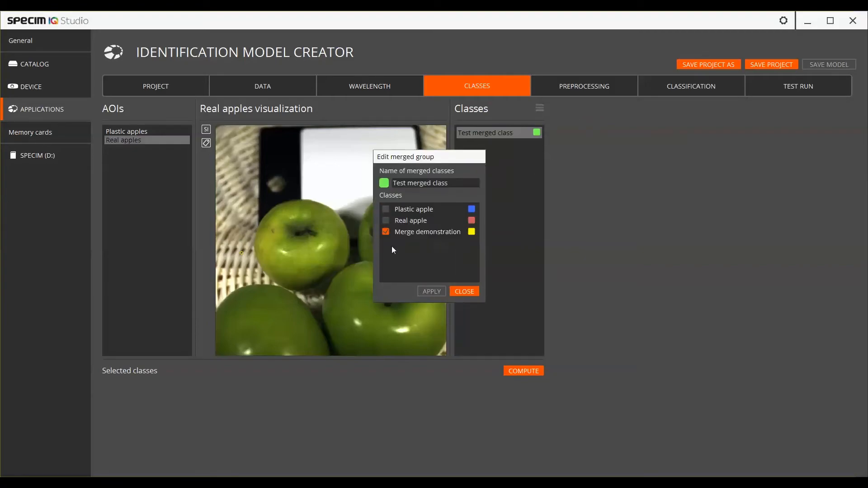
pyautogui.click(385, 232)
pyautogui.click(433, 294)
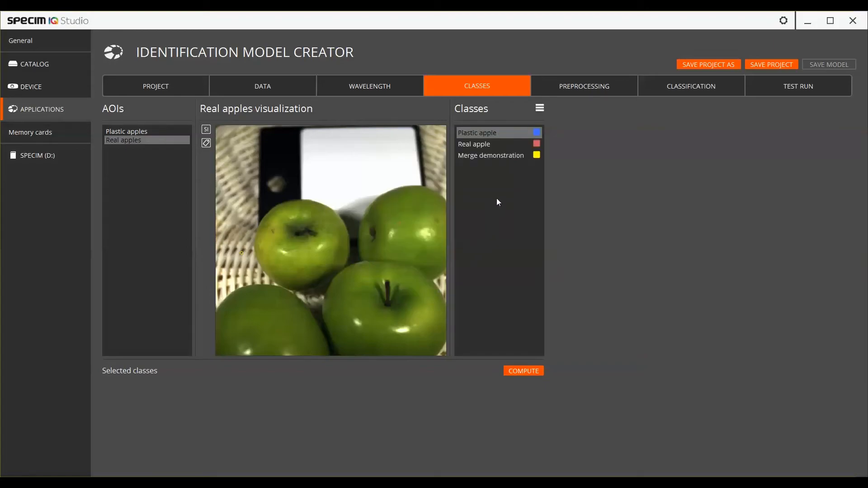
# - Delete the Merge demonstration class and save the project
pyautogui.click(501, 156)
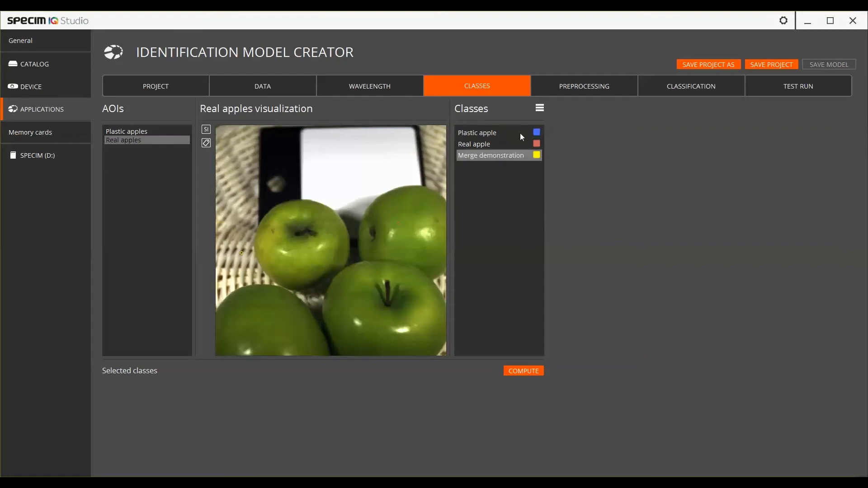
pyautogui.click(540, 109)
pyautogui.click(554, 168)
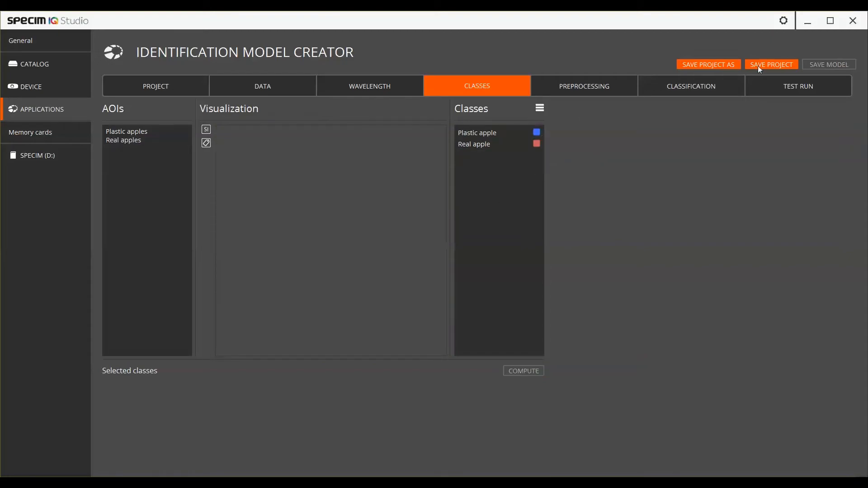
pyautogui.click(773, 63)
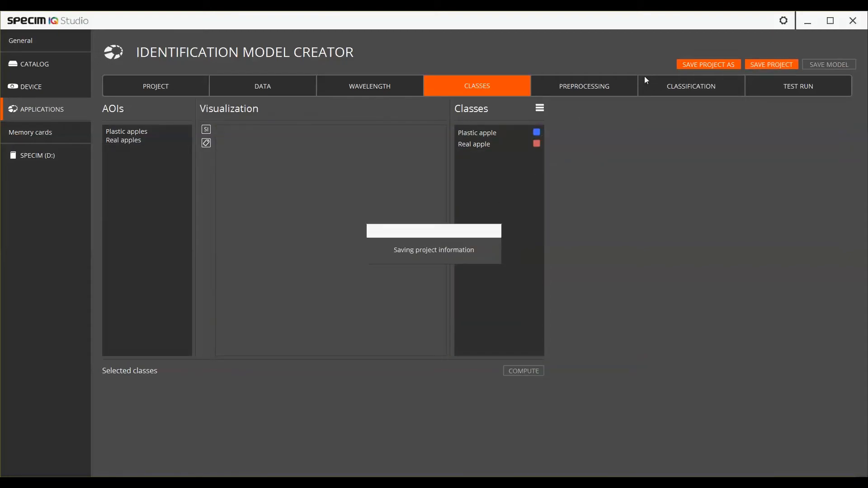
# - Include preprocessing in the workflow and compute SavitzkyGolay with window 15, polynomial order 2 and derivative order 0 for Plastic apple and Real apple
pyautogui.click(596, 89)
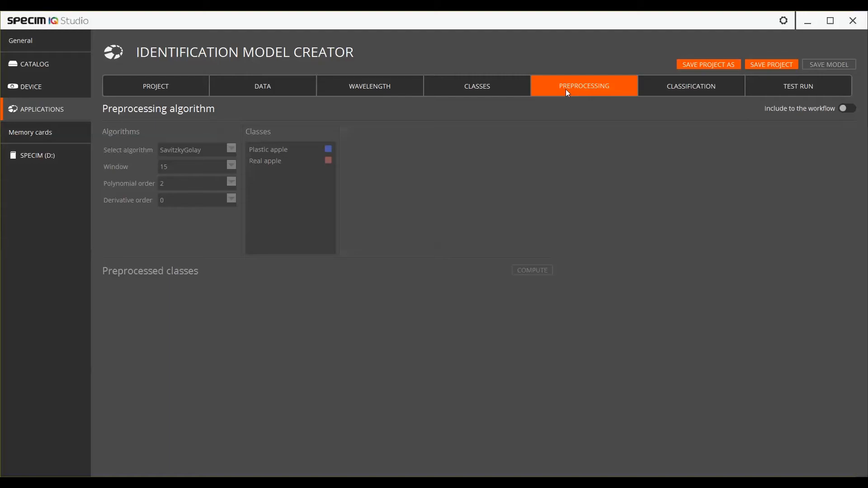
pyautogui.click(848, 109)
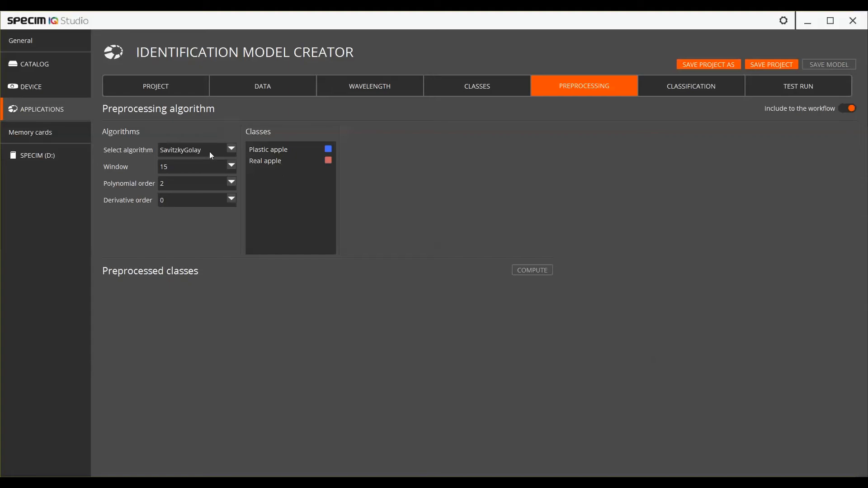
pyautogui.click(203, 184)
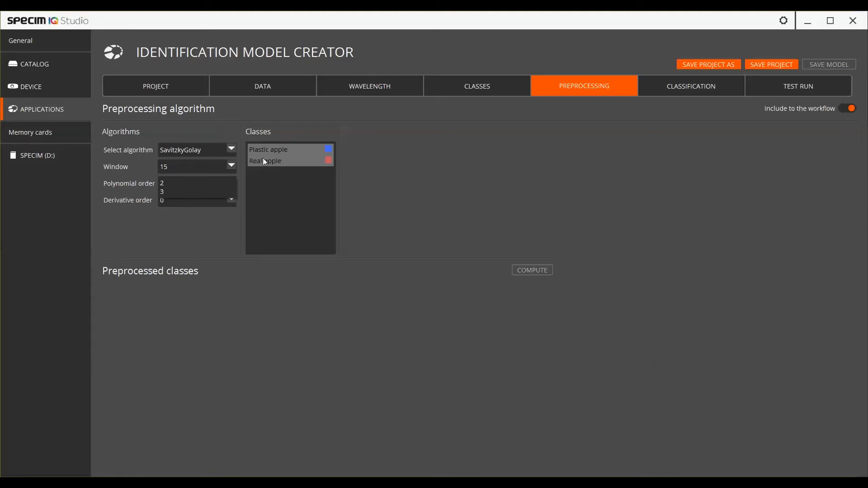
pyautogui.click(275, 150)
pyautogui.keyDown('ctrl'); pyautogui.click(277, 166); pyautogui.keyUp('ctrl')
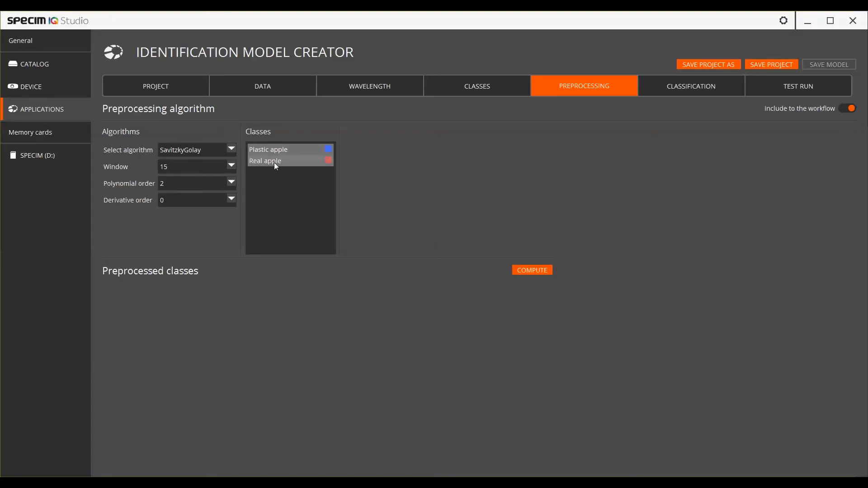
pyautogui.click(531, 270)
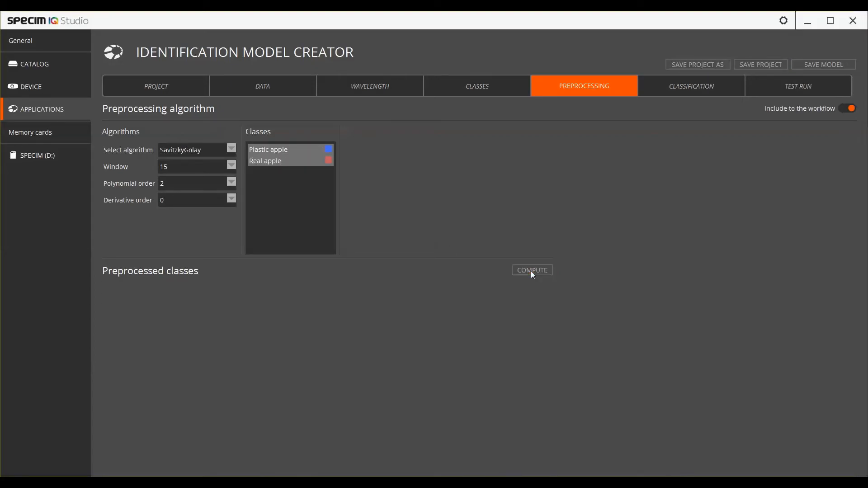
# - Compare the raw series with the preprocessed curves of all classes in the enlarged graph, and save the project
pyautogui.scroll(-4, 508, 307)
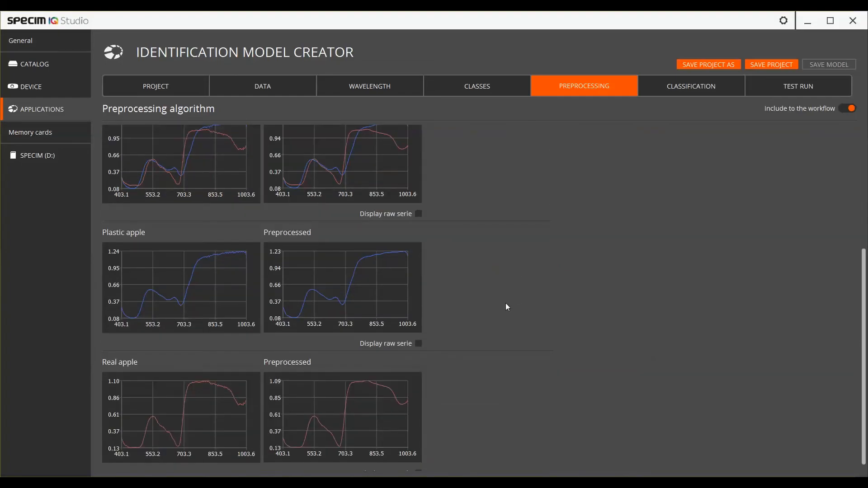
pyautogui.scroll(1, 507, 307)
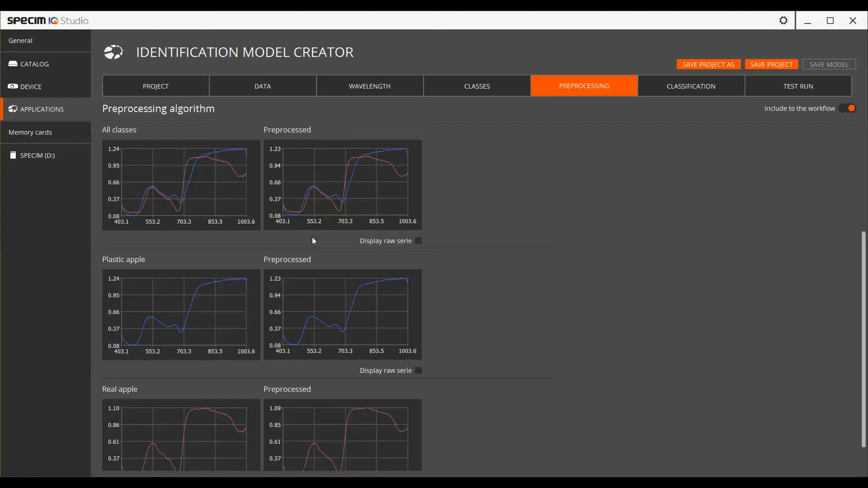
pyautogui.click(418, 241)
pyautogui.click(387, 168)
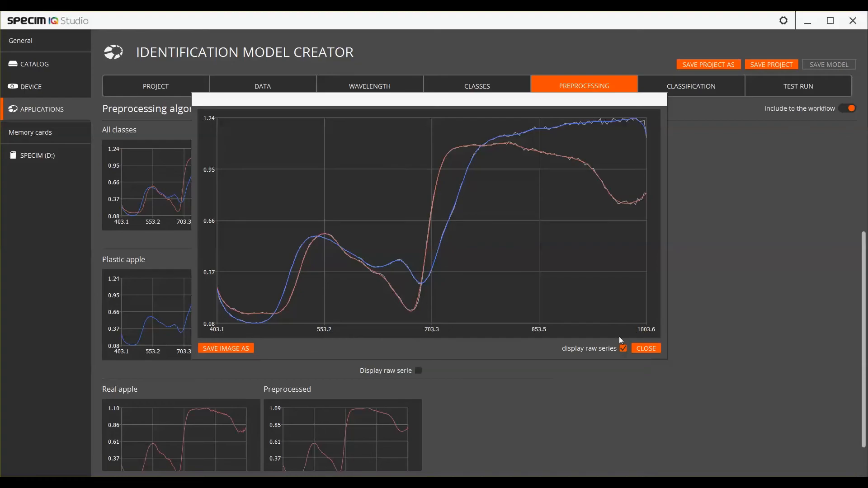
pyautogui.click(641, 350)
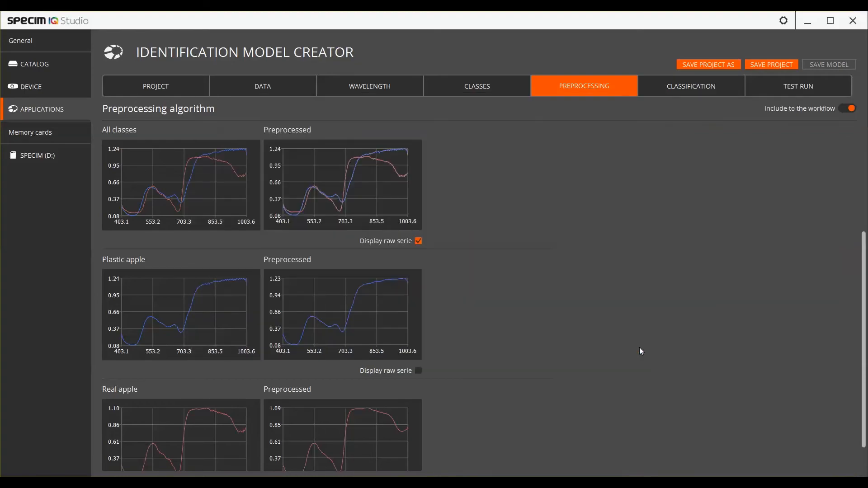
pyautogui.scroll(3, 640, 351)
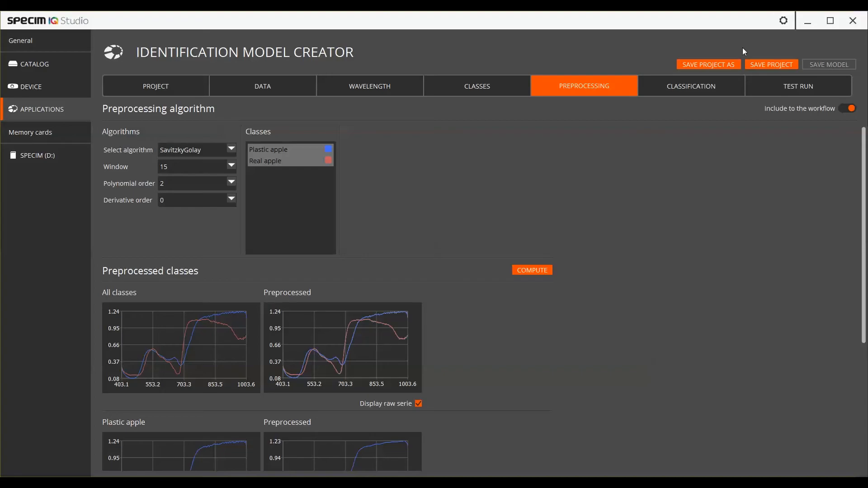
pyautogui.click(768, 63)
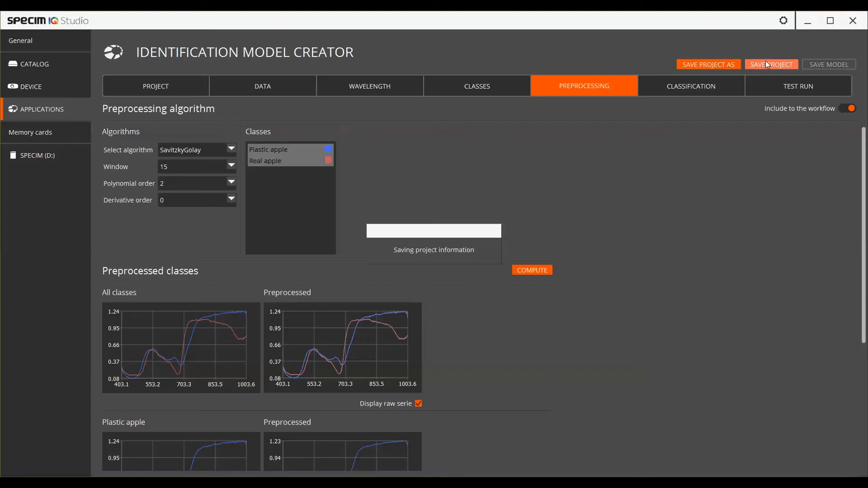
# - Compute the SAM classification as a heat mask for the Plastic apple and Real apple classes on the Plastic apples area
pyautogui.click(671, 84)
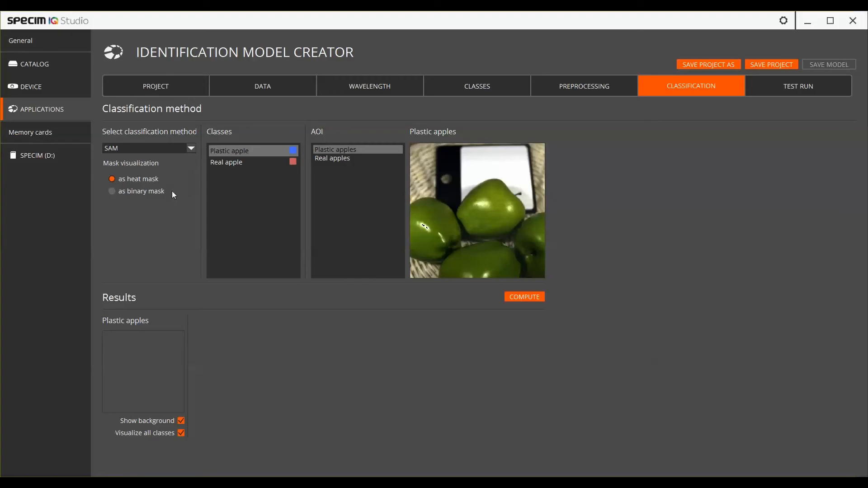
pyautogui.click(116, 178)
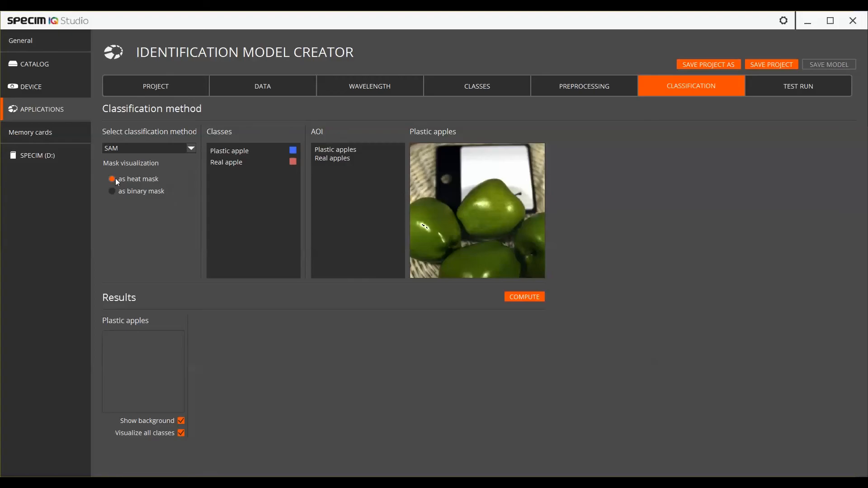
pyautogui.click(228, 151)
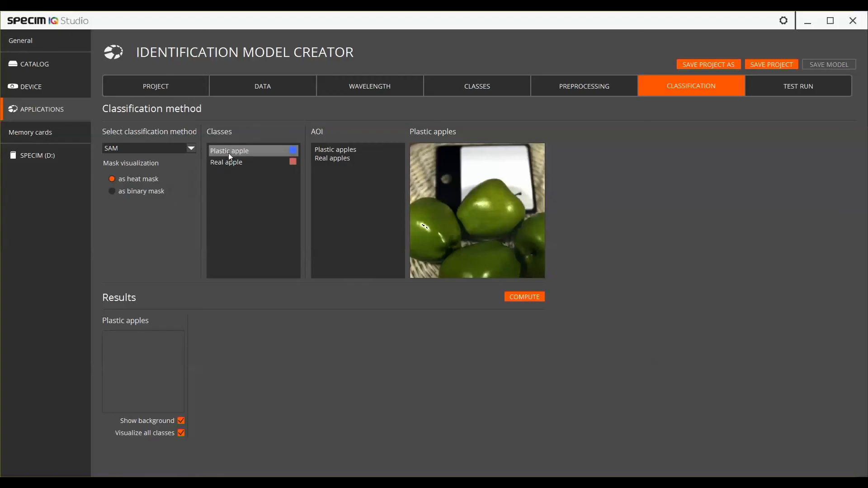
pyautogui.click(228, 161)
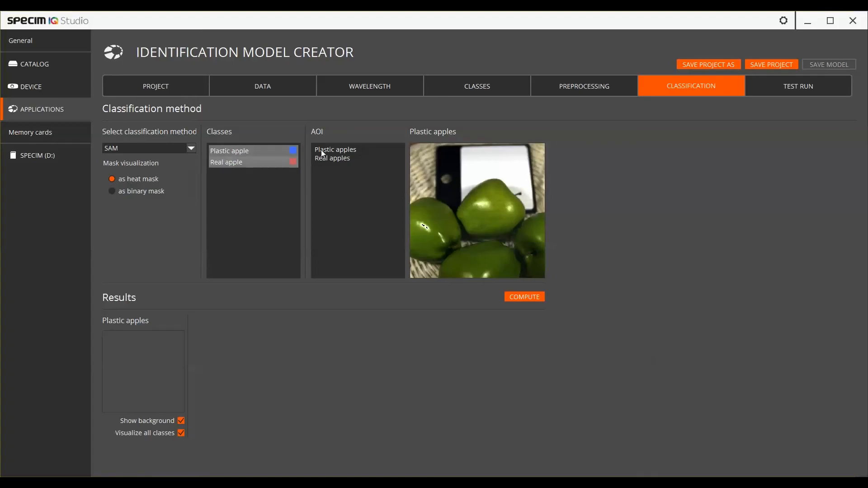
pyautogui.click(337, 151)
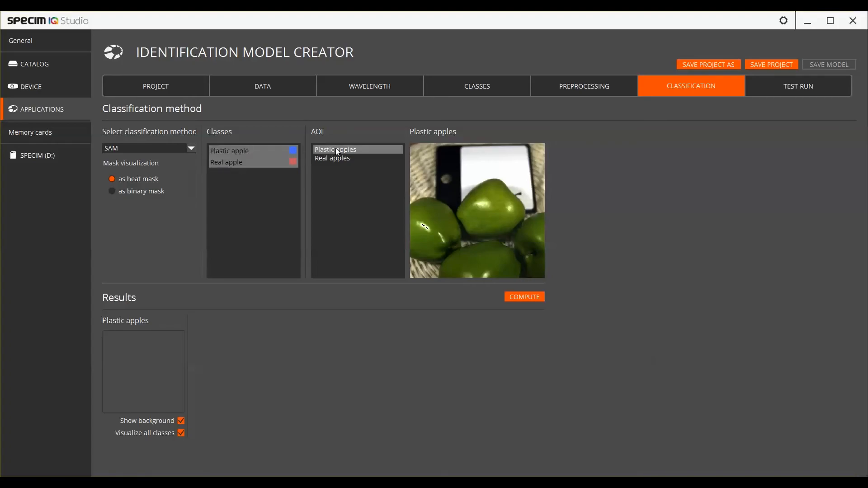
pyautogui.click(520, 298)
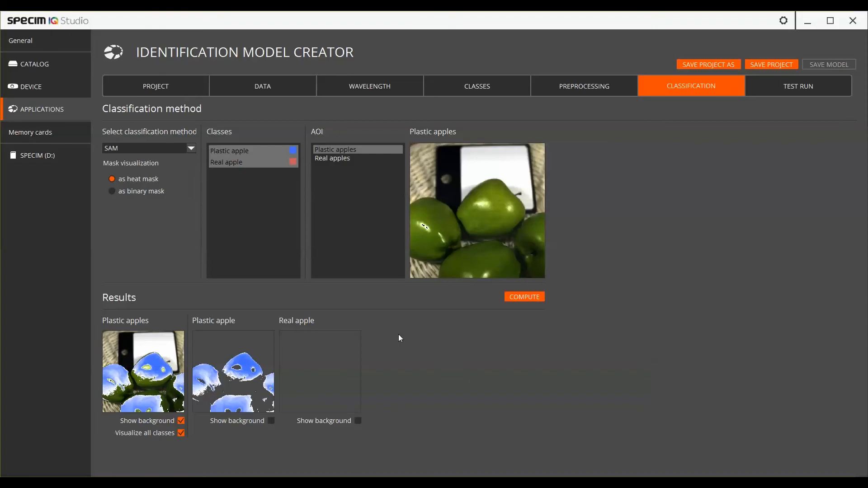
# - Show the background behind the Plastic apple and Real apple classification results as well as the combined one, and save the project
pyautogui.click(181, 421)
pyautogui.click(270, 421)
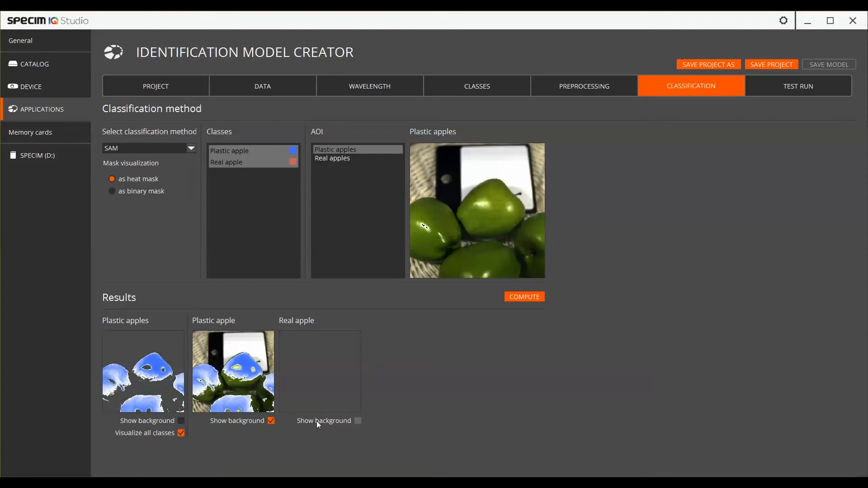
pyautogui.click(358, 421)
pyautogui.click(181, 421)
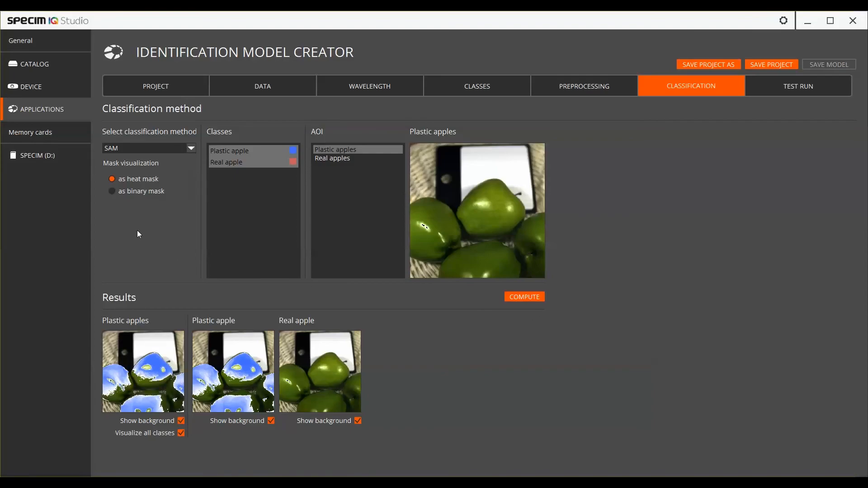
pyautogui.click(764, 64)
# - Add datasets 2017-08-15_003 and 2017-08-15_006 from the Apples catalog to the model test run
pyautogui.click(782, 87)
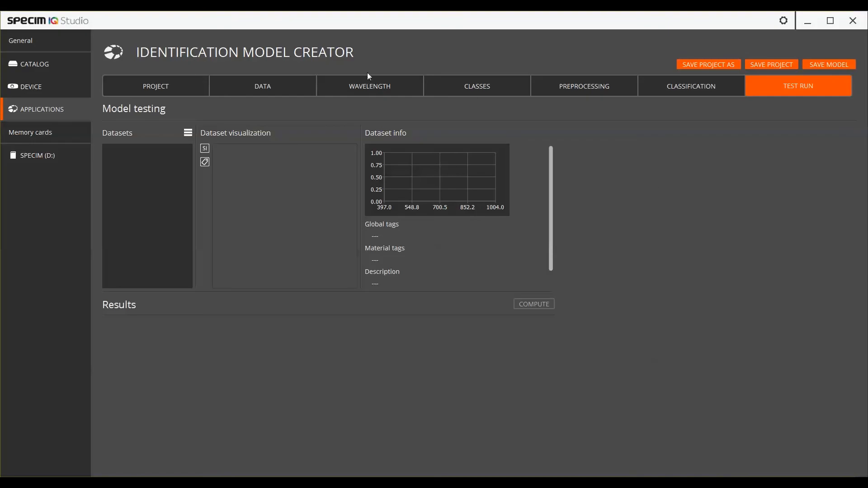
pyautogui.click(188, 132)
pyautogui.click(200, 144)
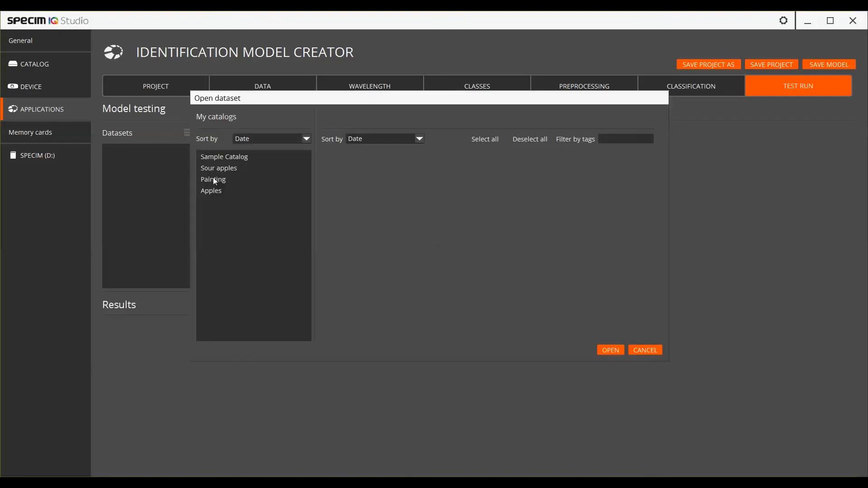
pyautogui.click(216, 192)
pyautogui.click(403, 179)
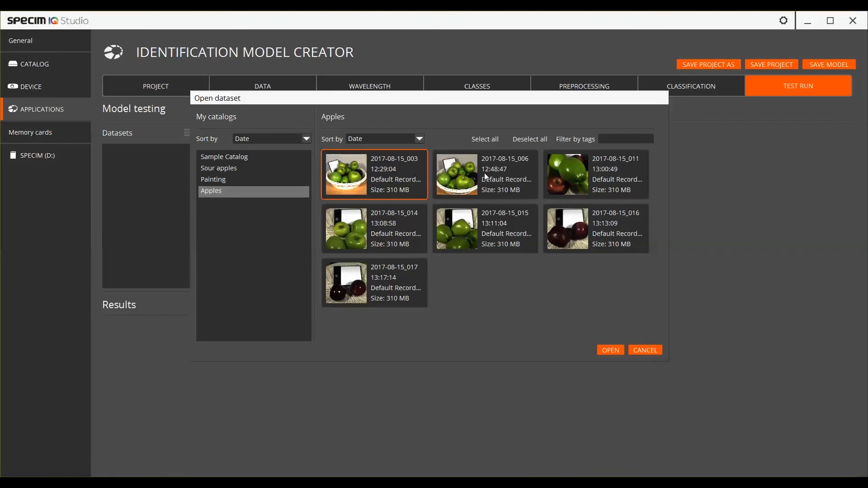
pyautogui.keyDown('ctrl'); pyautogui.click(498, 181); pyautogui.keyUp('ctrl')
pyautogui.click(609, 352)
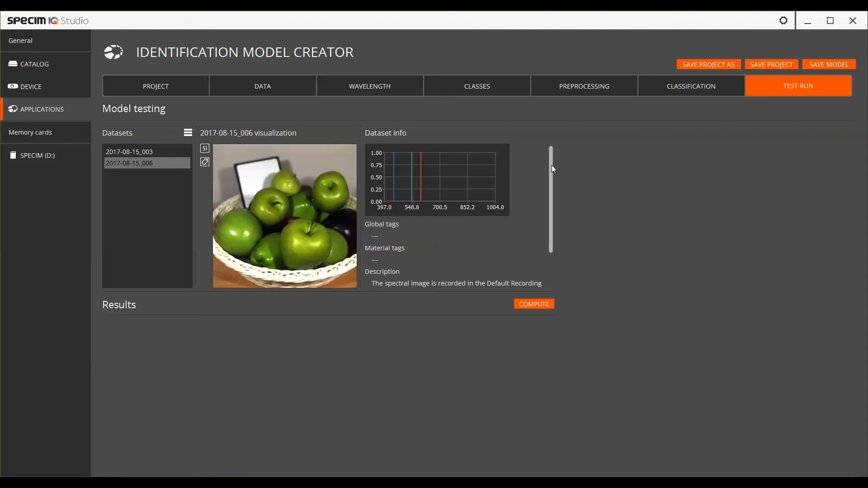
# - Sample three spectra from two green apples in the basket of dataset 2017-08-15_006 and examine them in the enlarged graph
pyautogui.moveTo(552, 164)
pyautogui.mouseDown()
pyautogui.moveTo(549, 200)
pyautogui.moveTo(548, 163)
pyautogui.mouseUp()
pyautogui.doubleClick(272, 205)
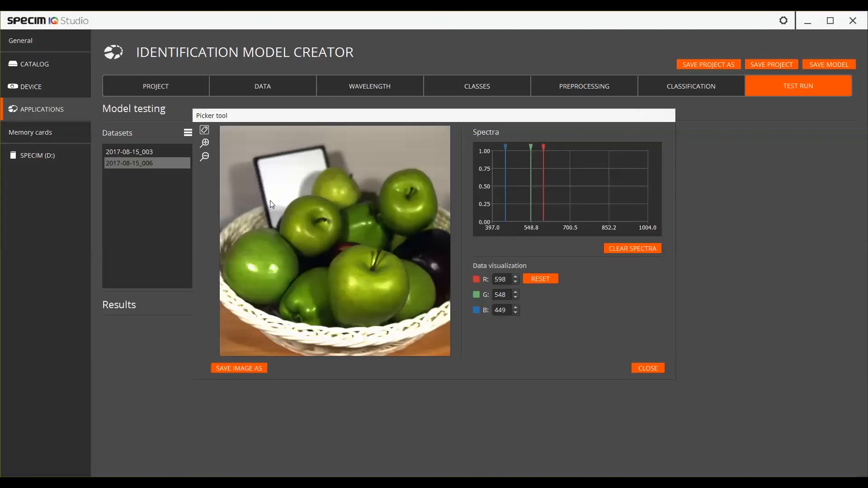
pyautogui.click(409, 208)
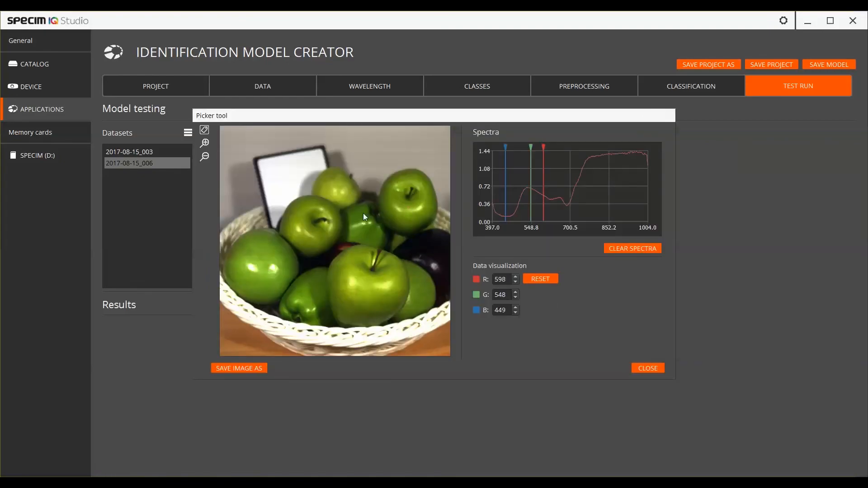
pyautogui.click(329, 214)
pyautogui.click(311, 222)
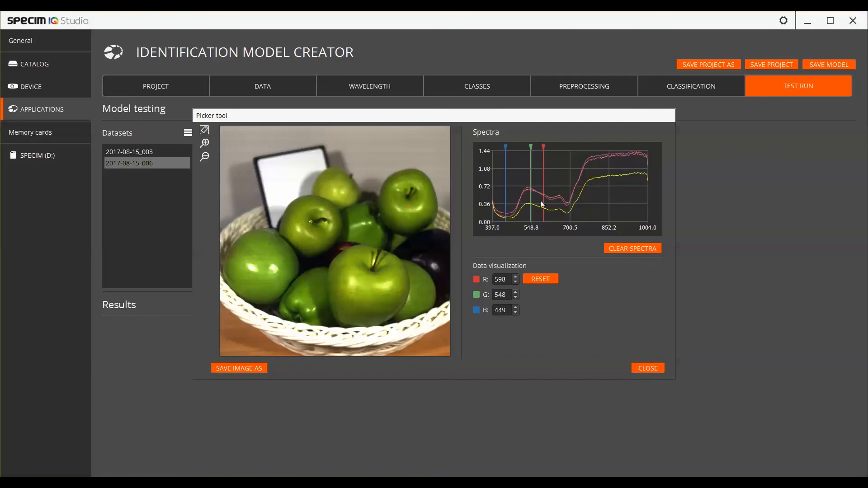
pyautogui.doubleClick(557, 190)
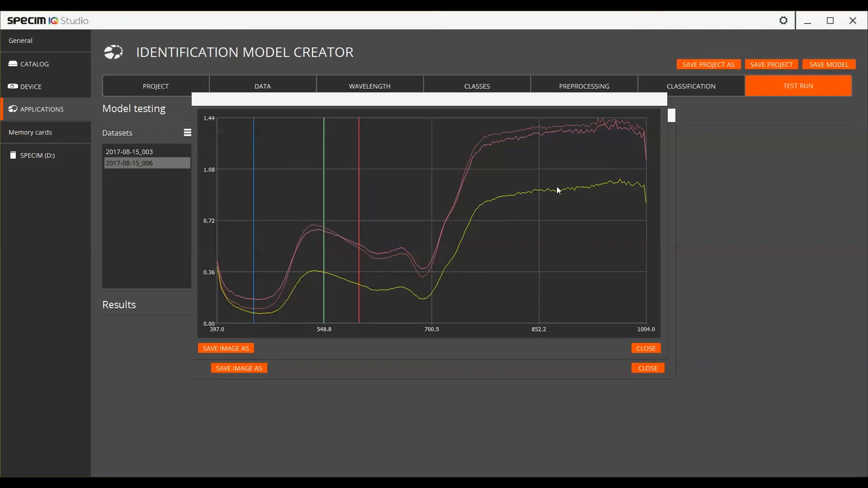
pyautogui.click(651, 352)
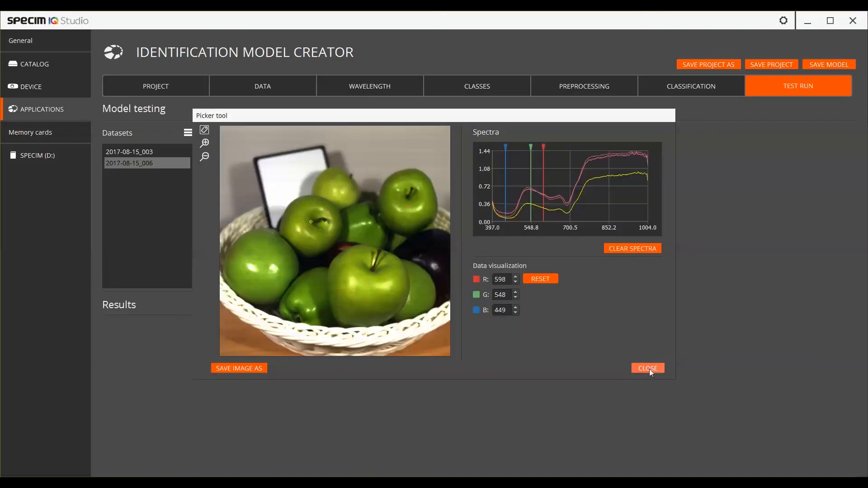
pyautogui.click(649, 368)
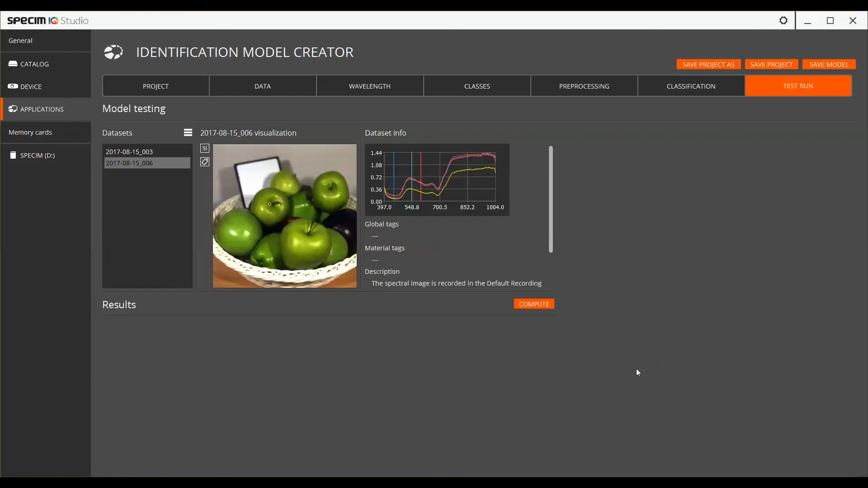
# - Compute the test run results for both datasets, 2017-08-15_003 and 2017-08-15_006
pyautogui.click(166, 152)
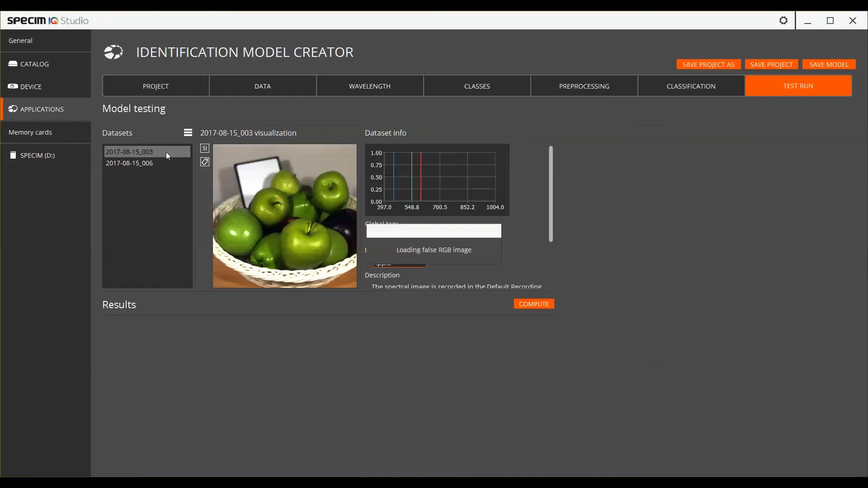
pyautogui.keyDown('shift'); pyautogui.click(149, 164); pyautogui.keyUp('shift')
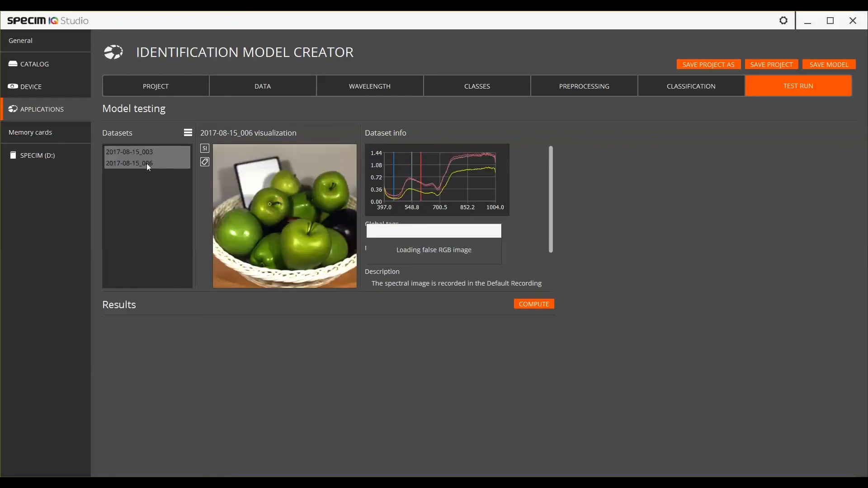
pyautogui.click(535, 304)
pyautogui.scroll(-2, 672, 297)
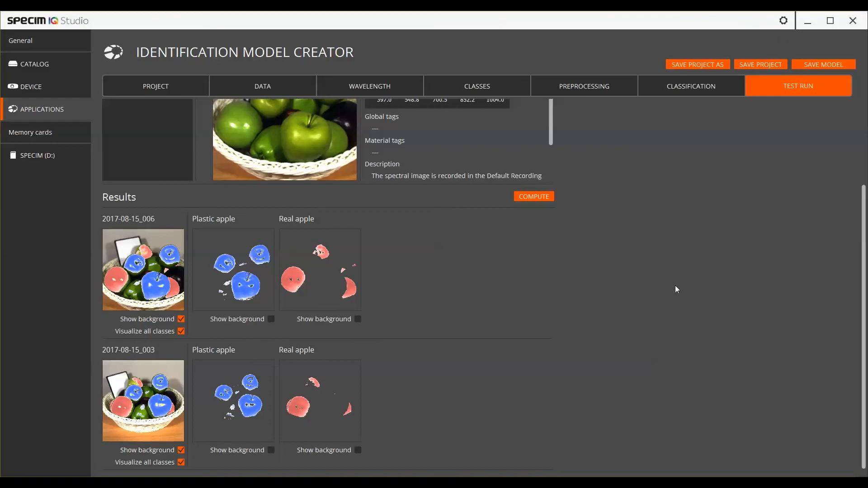
# - Save the project and start saving the model, describing its wavelength range as "Full wavelength range" and its binning values as "None"
pyautogui.click(754, 63)
pyautogui.click(828, 64)
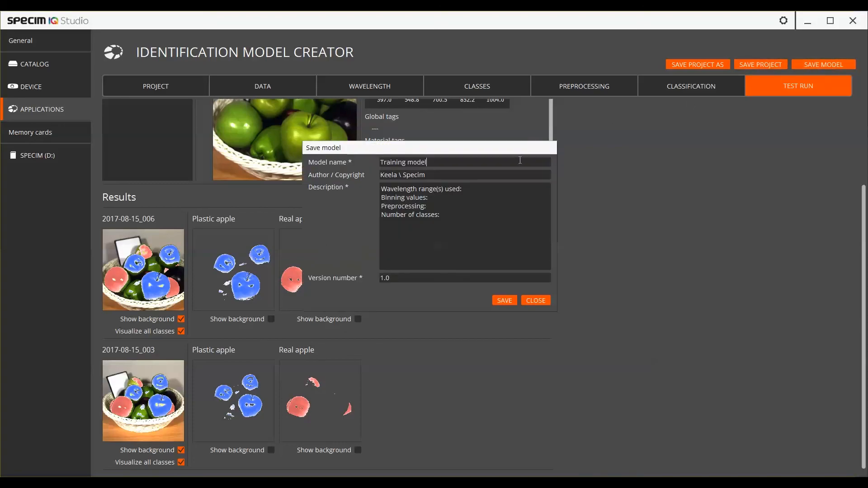
pyautogui.click(481, 190)
pyautogui.write('Full w')
pyautogui.write('avelength rang')
pyautogui.write('e Binning')
pyautogui.write(' values: None')
# - Complete the model description with preprocessing "On, order of 2" and 2 classes, and save the model
pyautogui.click(433, 205)
pyautogui.write('On, order of')
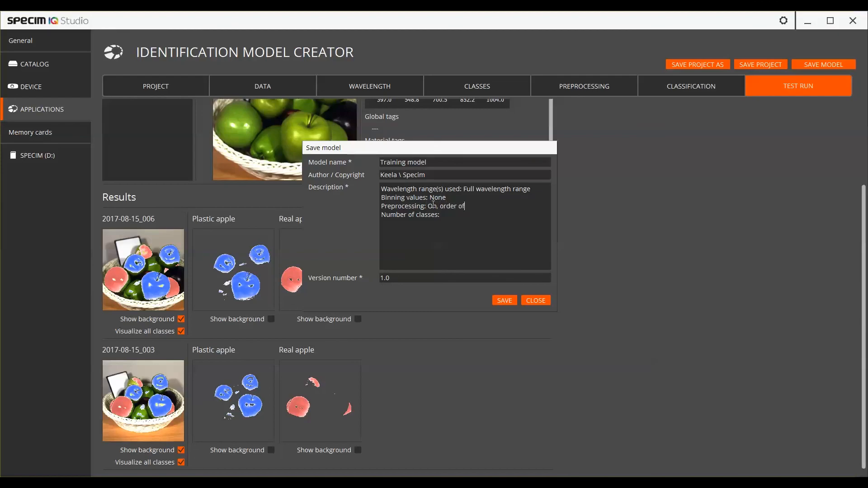
pyautogui.write(' 2')
pyautogui.click(448, 213)
pyautogui.write('2')
pyautogui.click(504, 300)
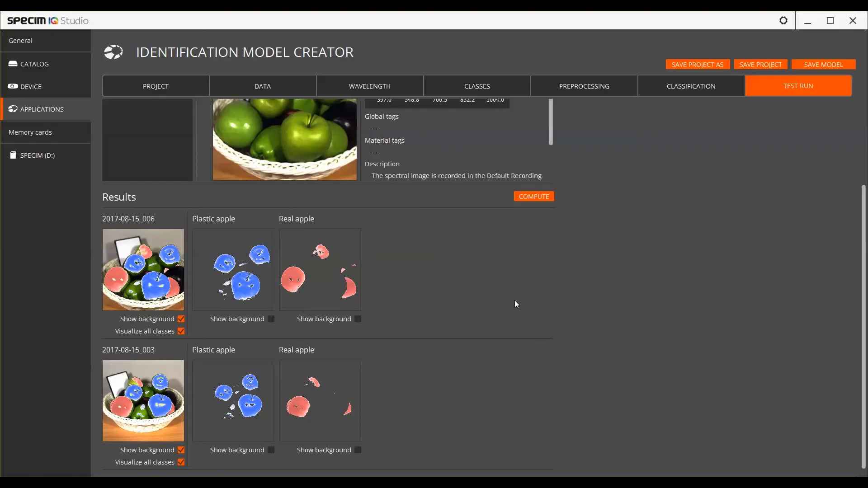
# - Leave the identification model creator with the project changes saved, and select Training model among the saved models
pyautogui.click(33, 116)
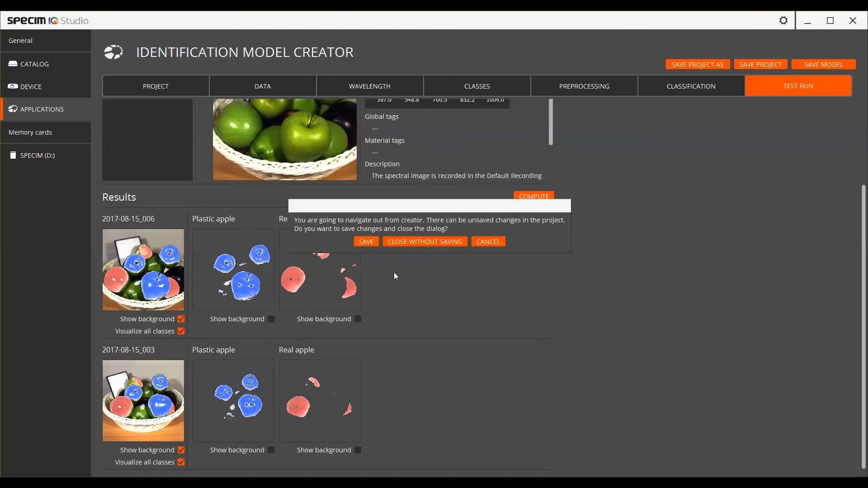
pyautogui.click(368, 240)
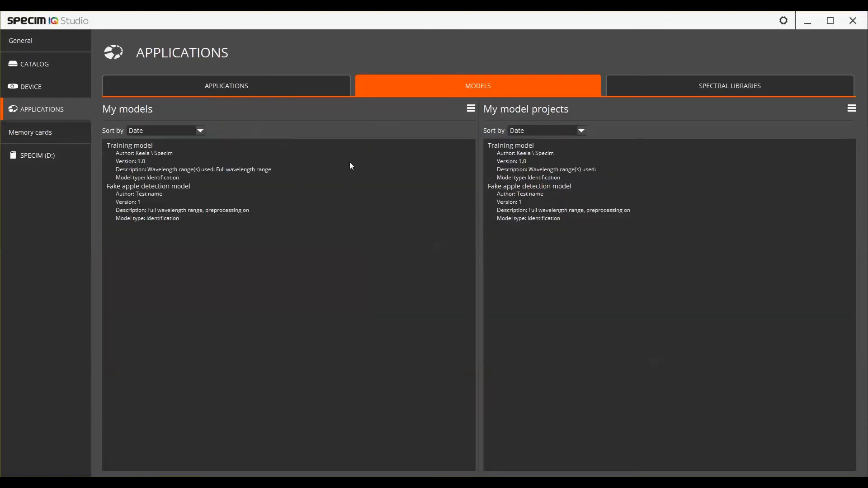
pyautogui.click(149, 166)
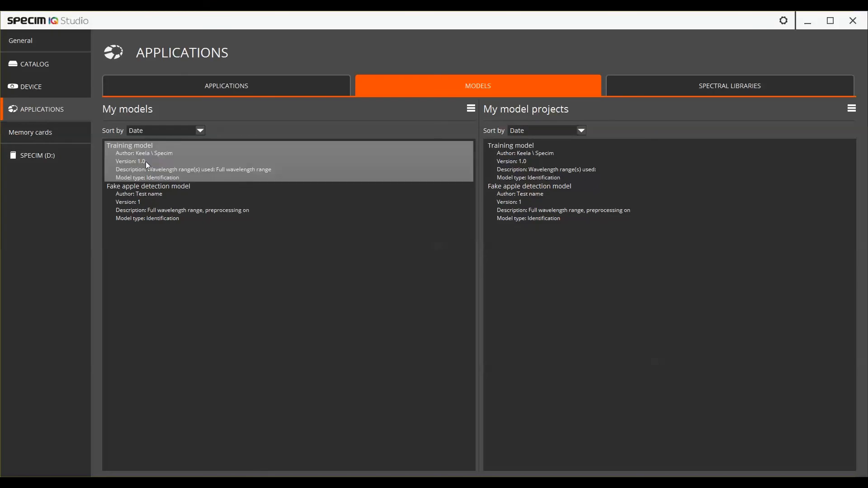